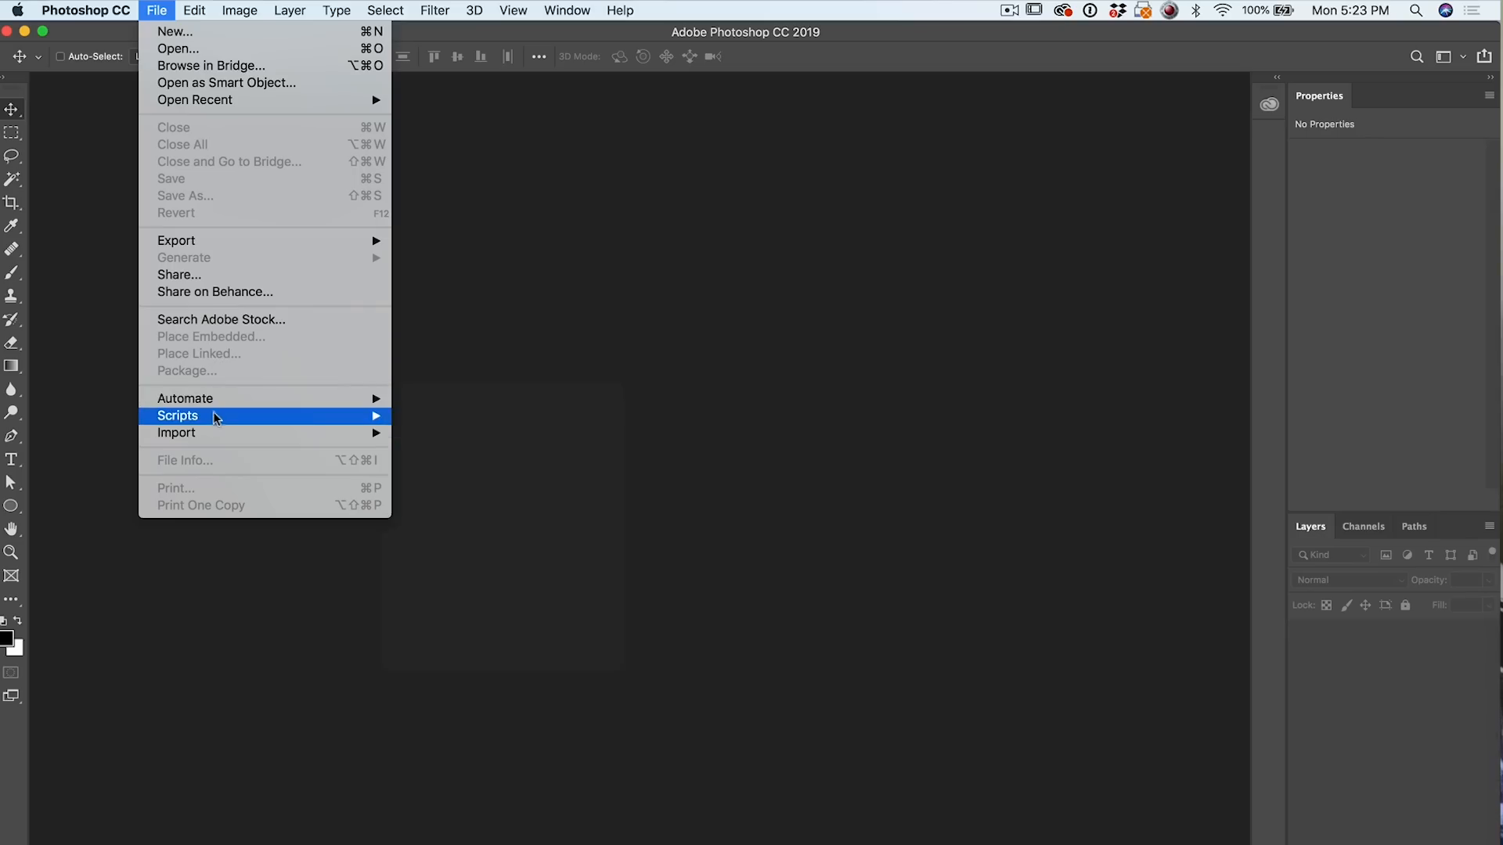
- Start the Statistics script for a new image stack and set the stack mode to Median
{"action": "mouse_move", "coordinate": [217, 419]}
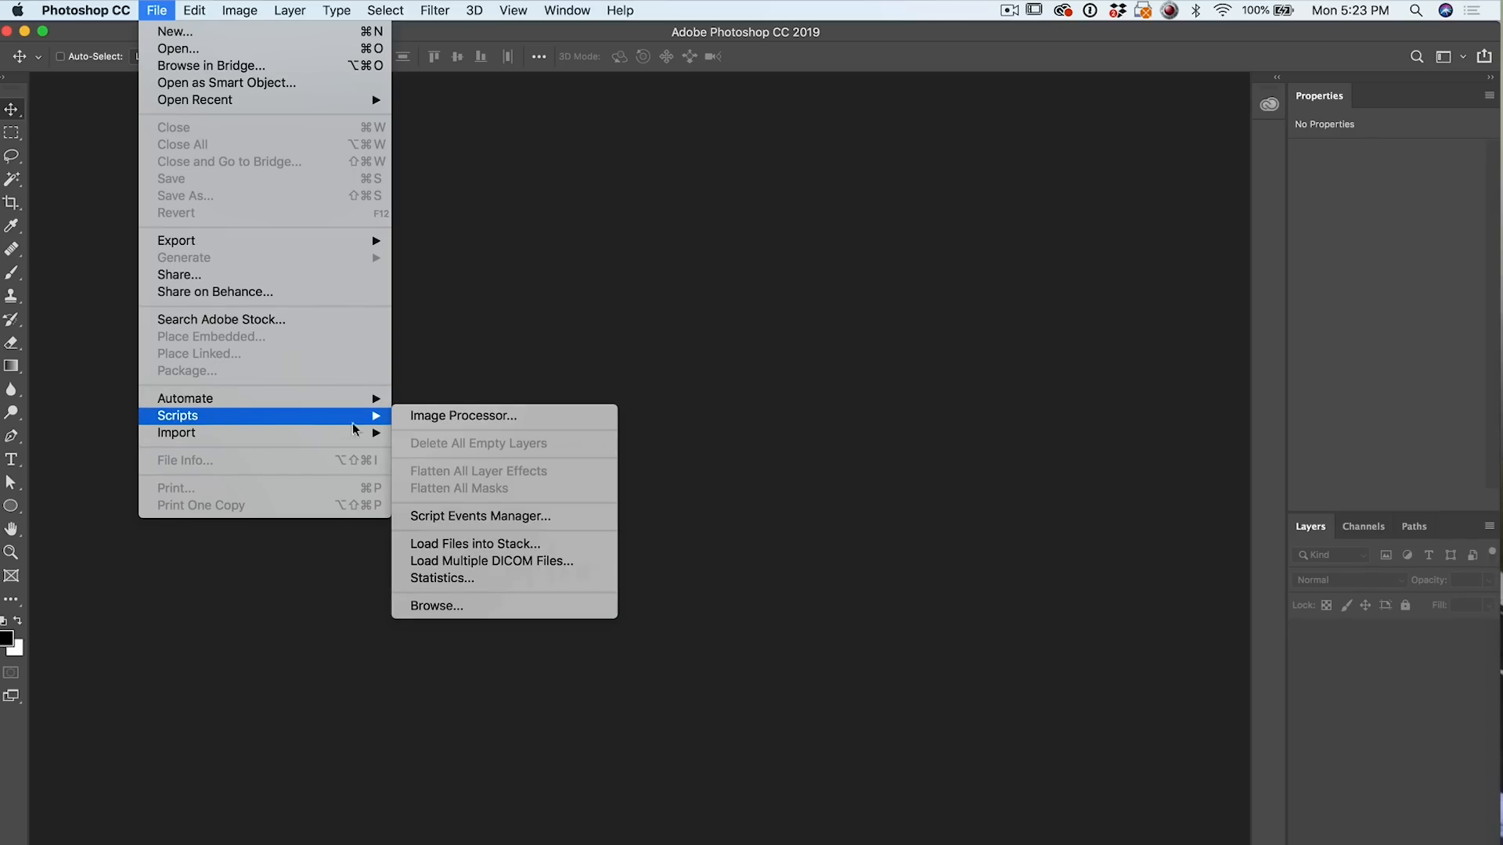
{"action": "left_click", "coordinate": [480, 585]}
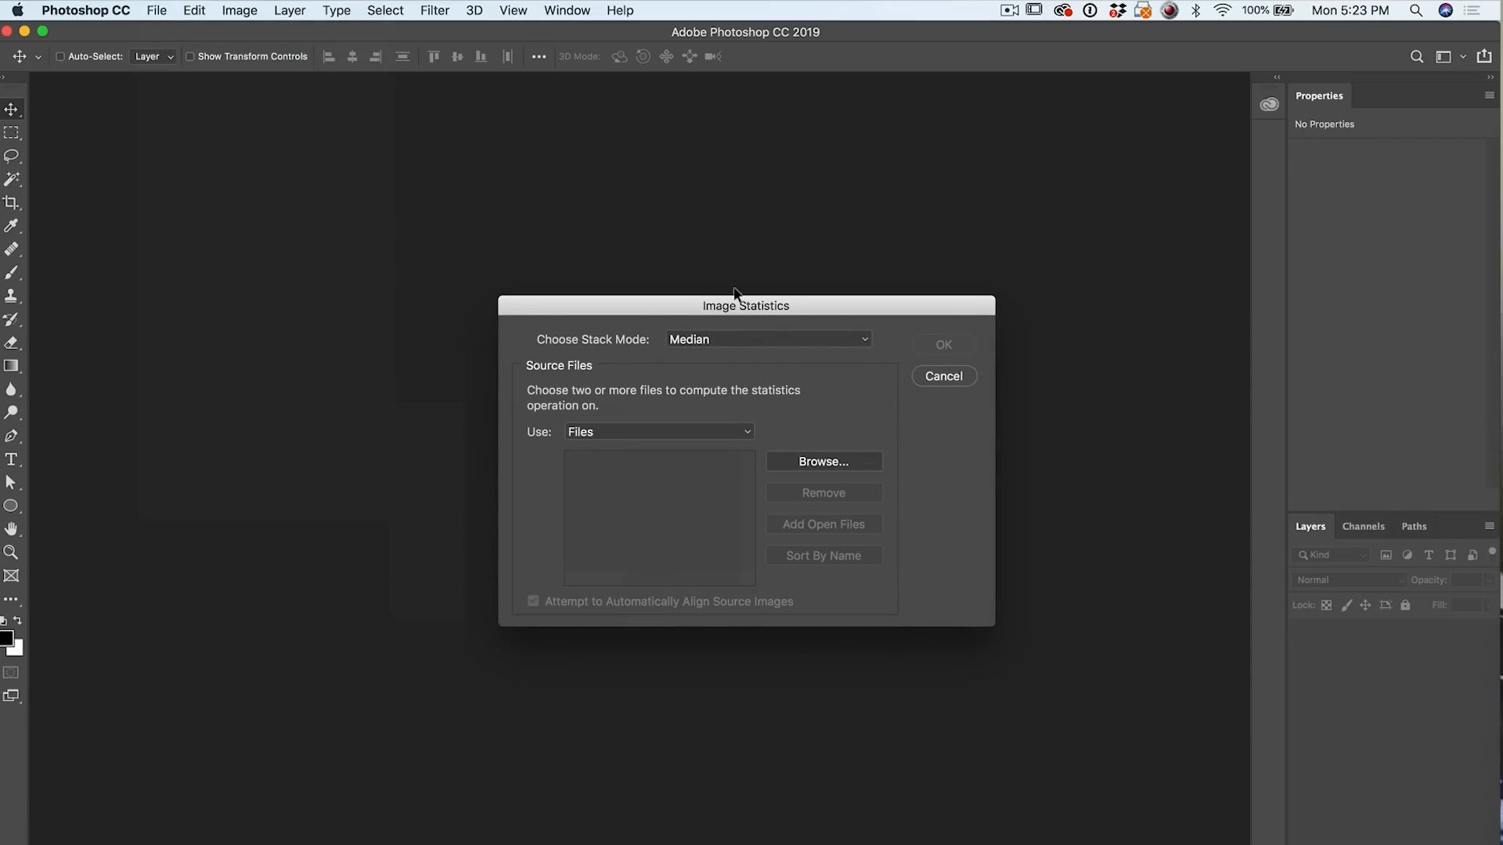
{"action": "left_click", "coordinate": [717, 338]}
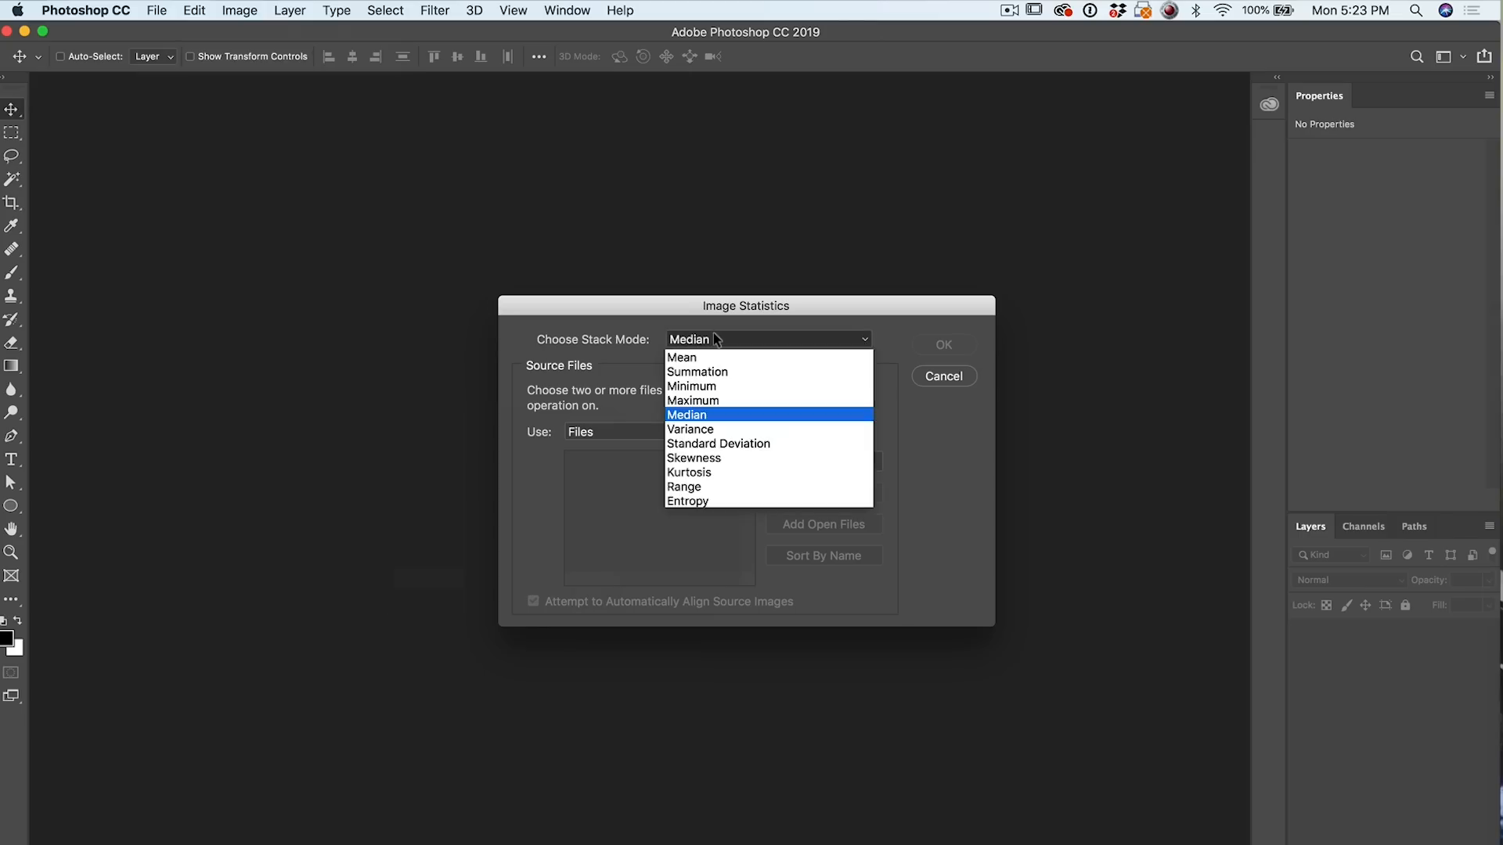
{"action": "left_click", "coordinate": [707, 415]}
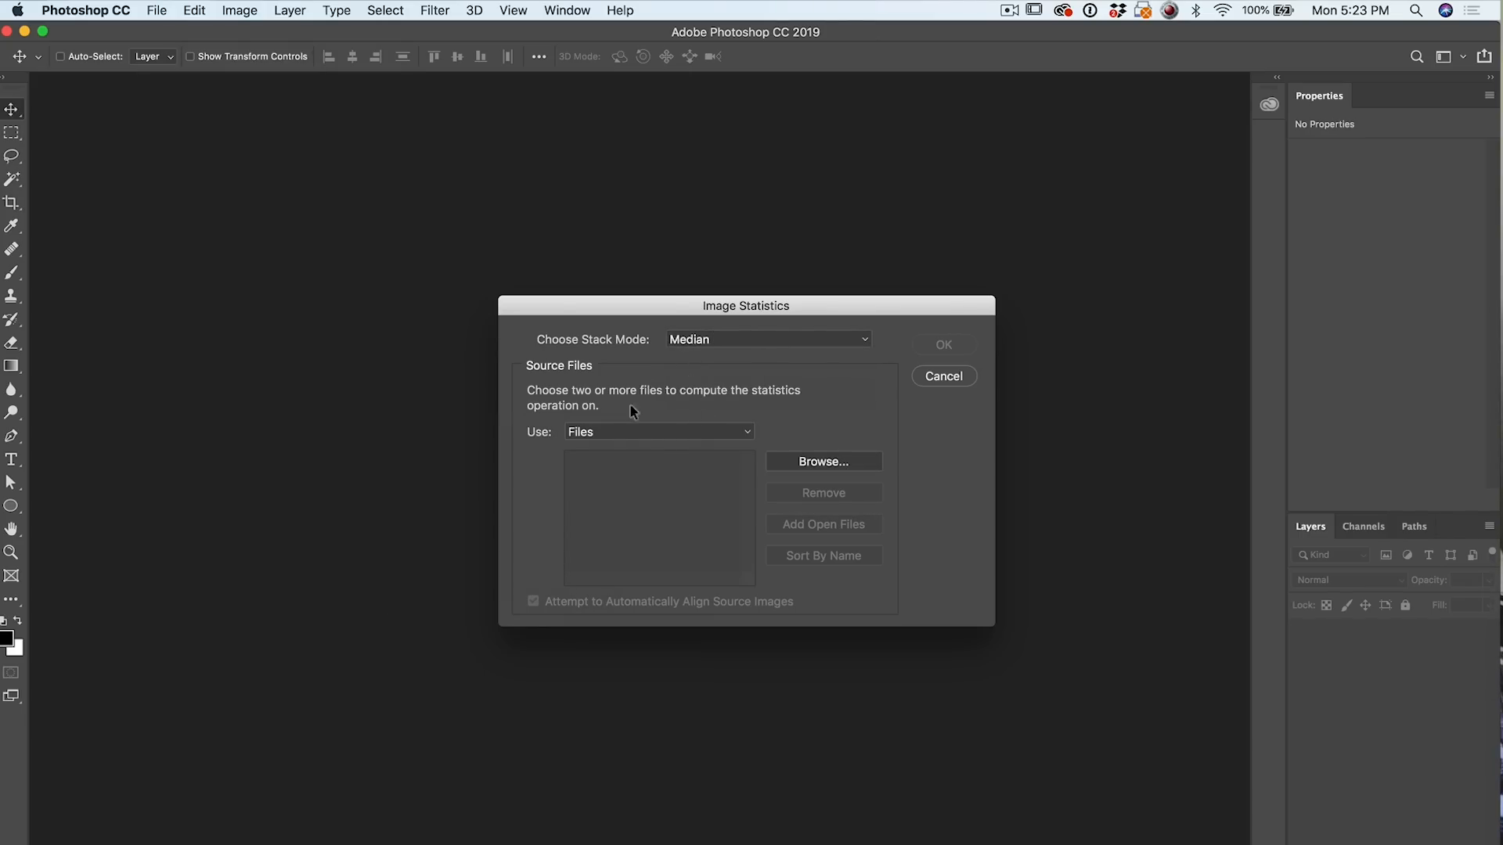
- Add all JPEG photos from the tourist removal folder as source files and run the statistics with automatic alignment enabled
{"action": "left_click", "coordinate": [819, 462]}
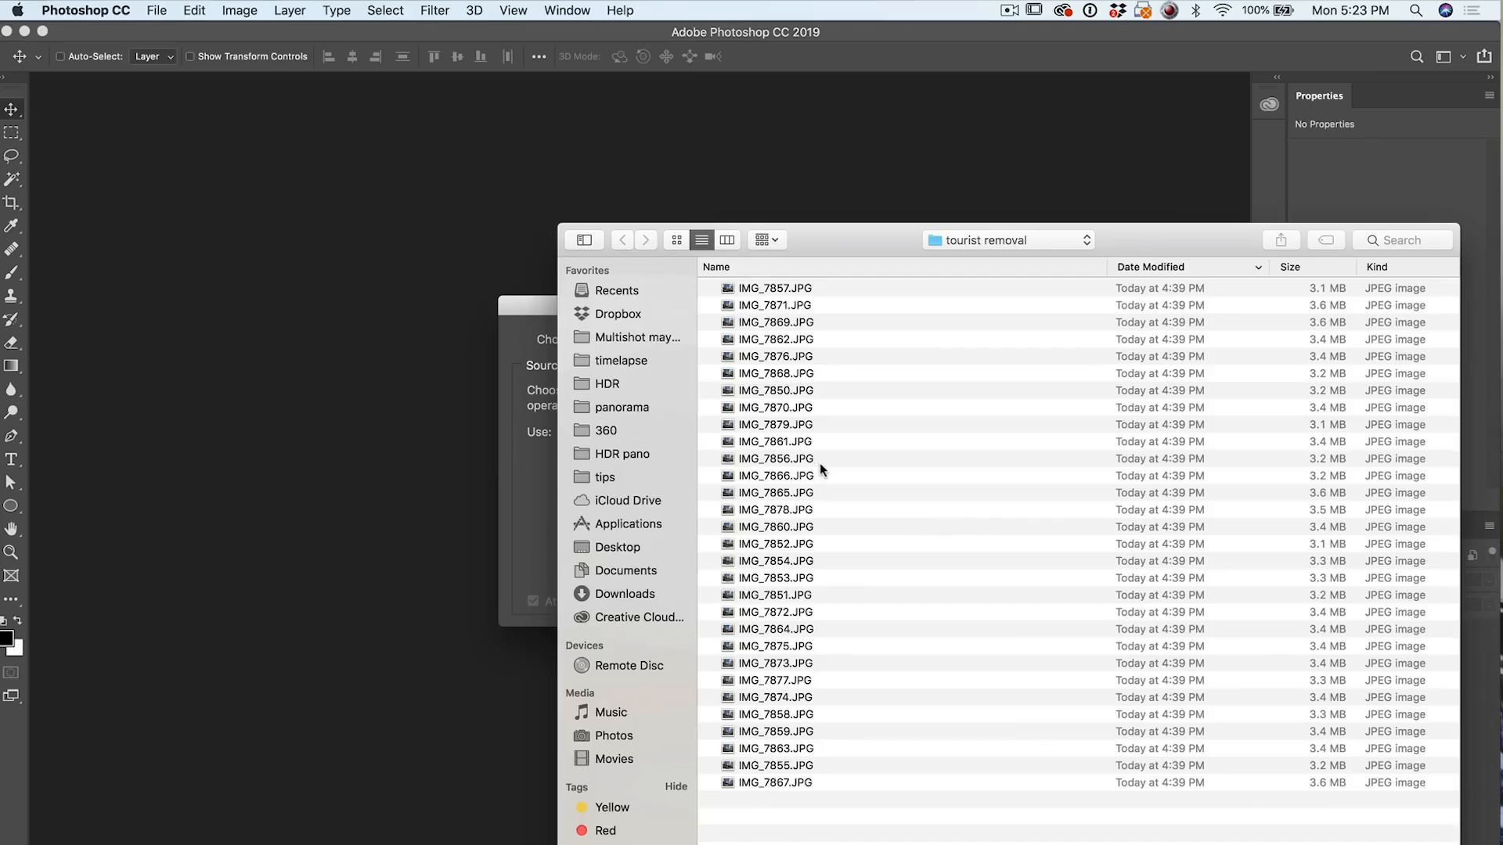
{"action": "left_click", "coordinate": [808, 291]}
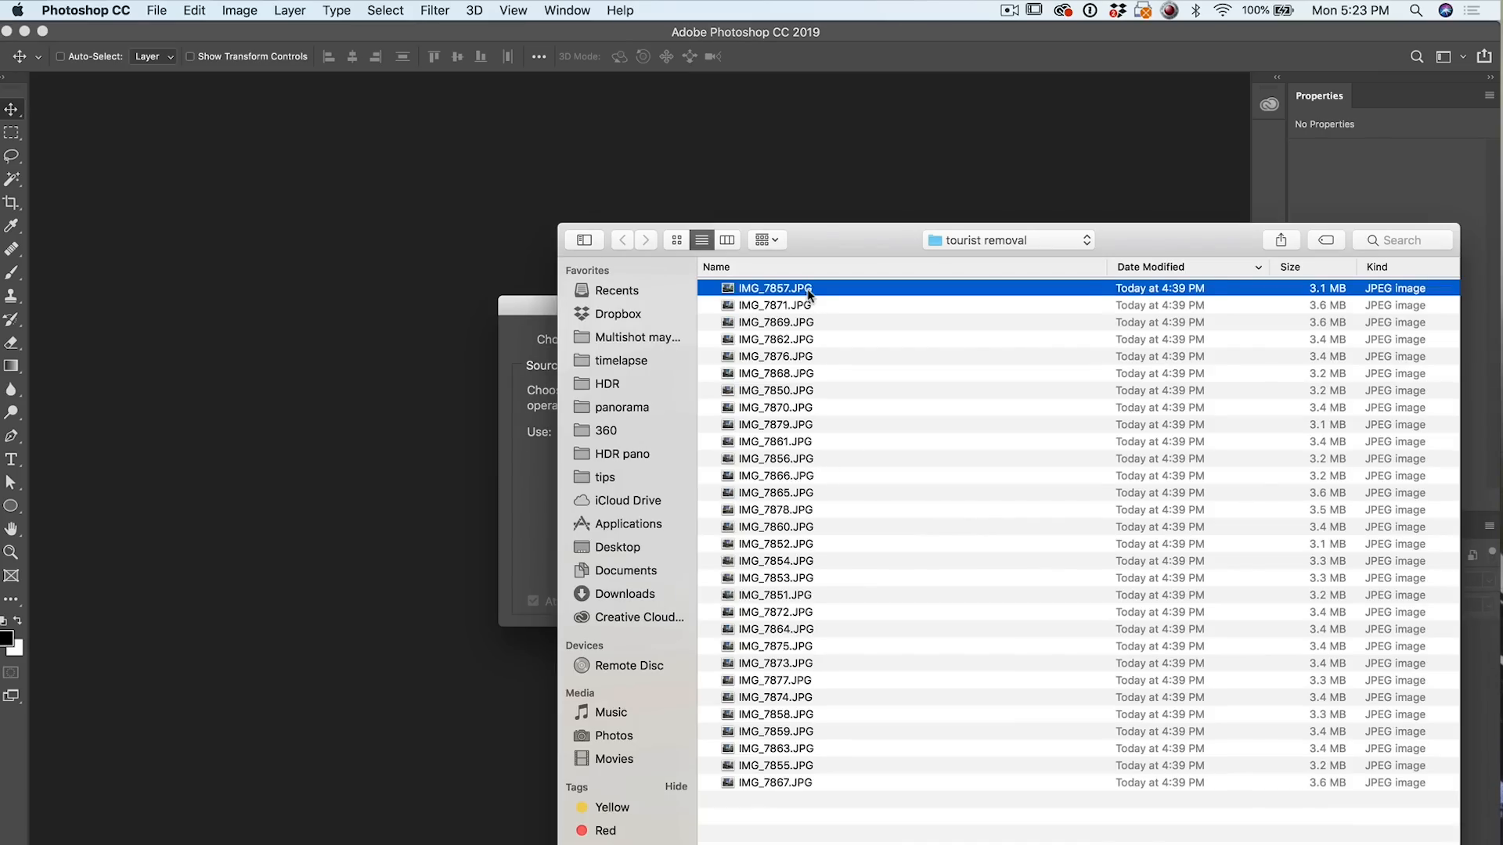
{"action": "key", "text": "super+a"}
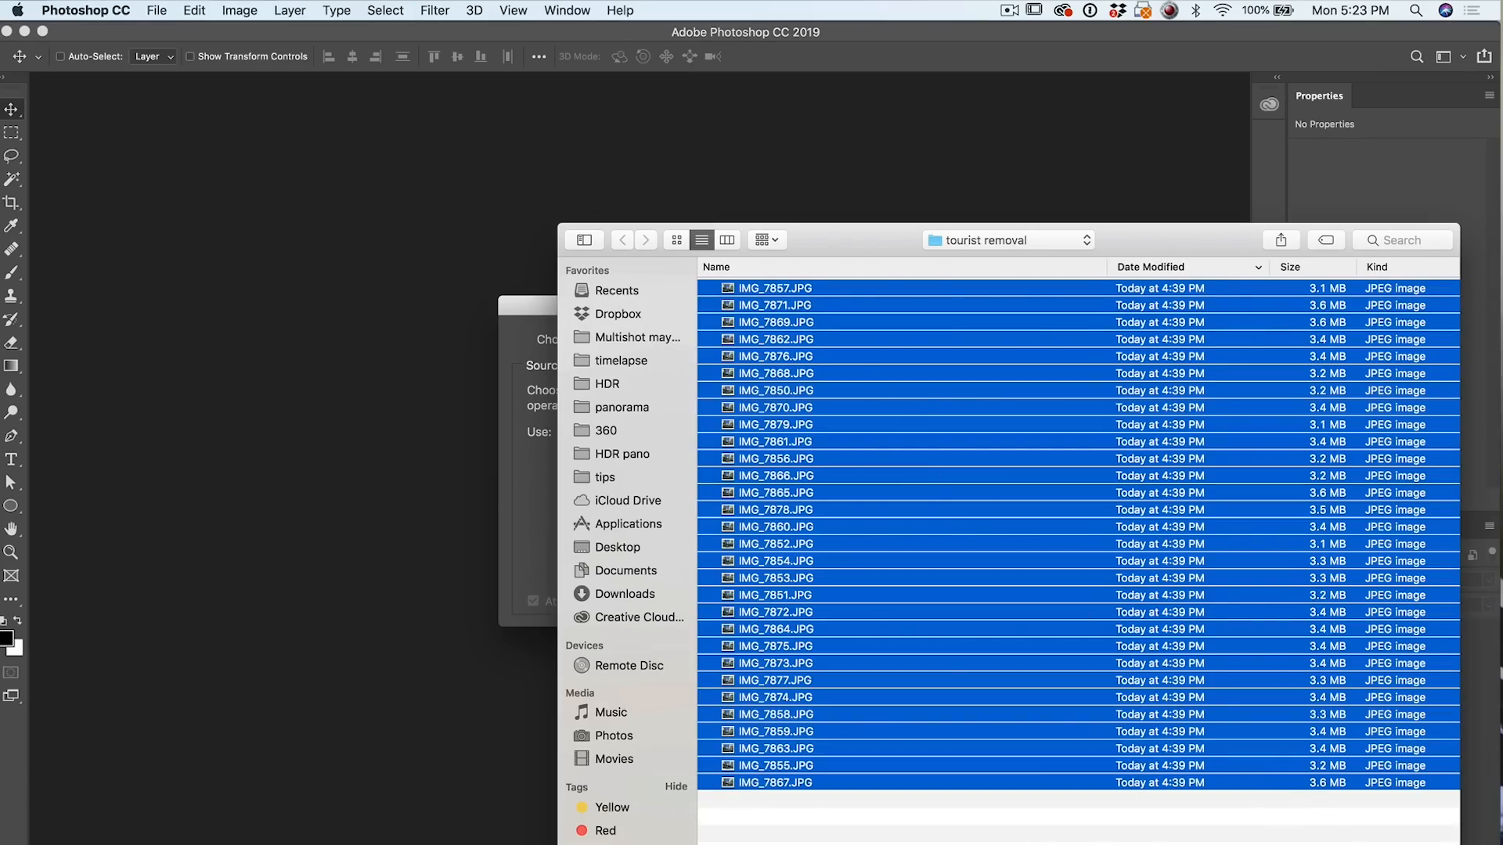
{"action": "key", "text": "Return"}
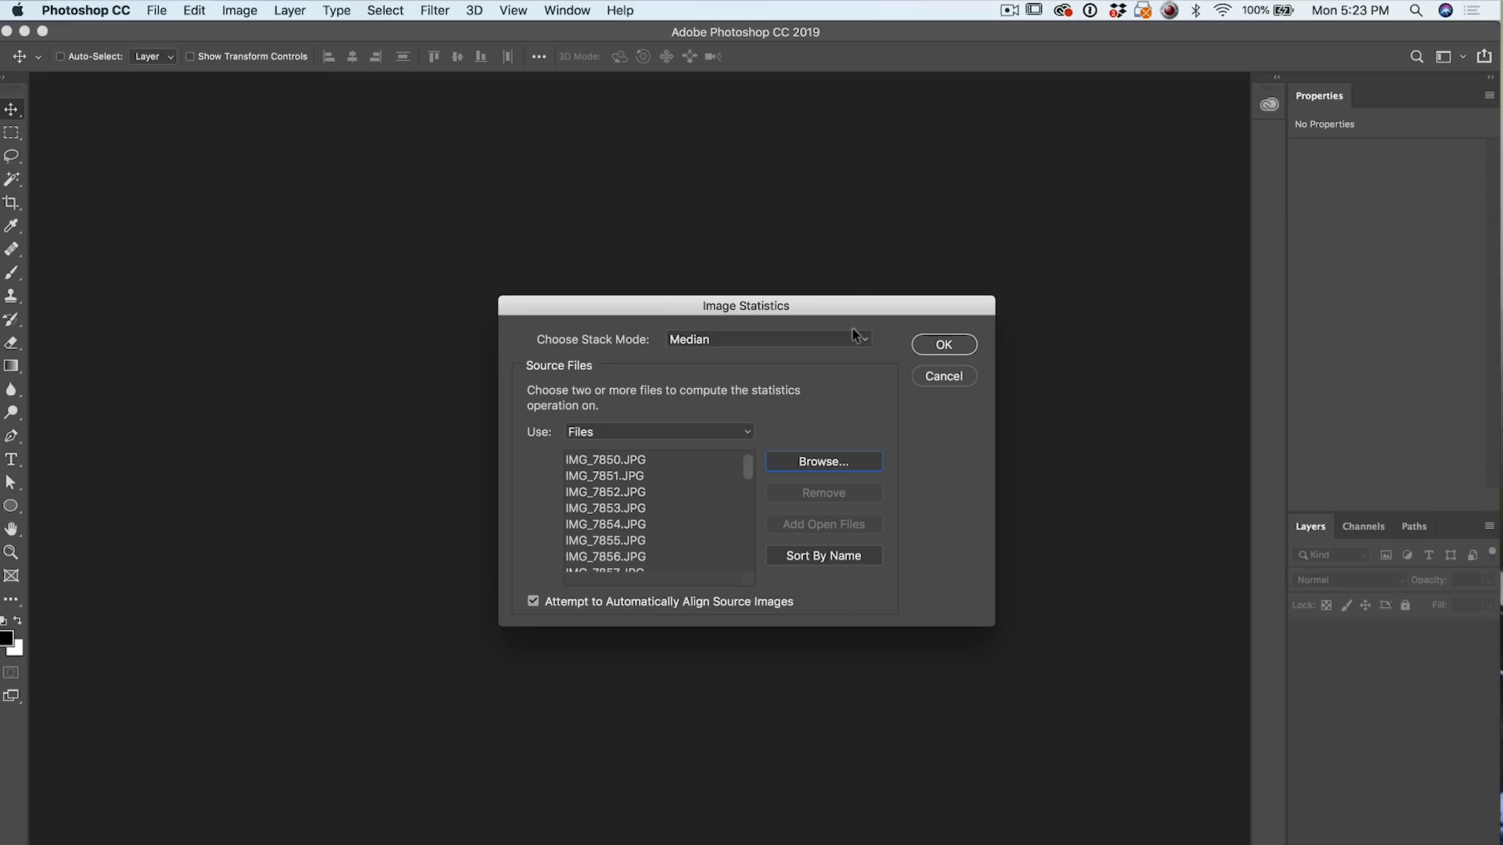
{"action": "left_click", "coordinate": [944, 345]}
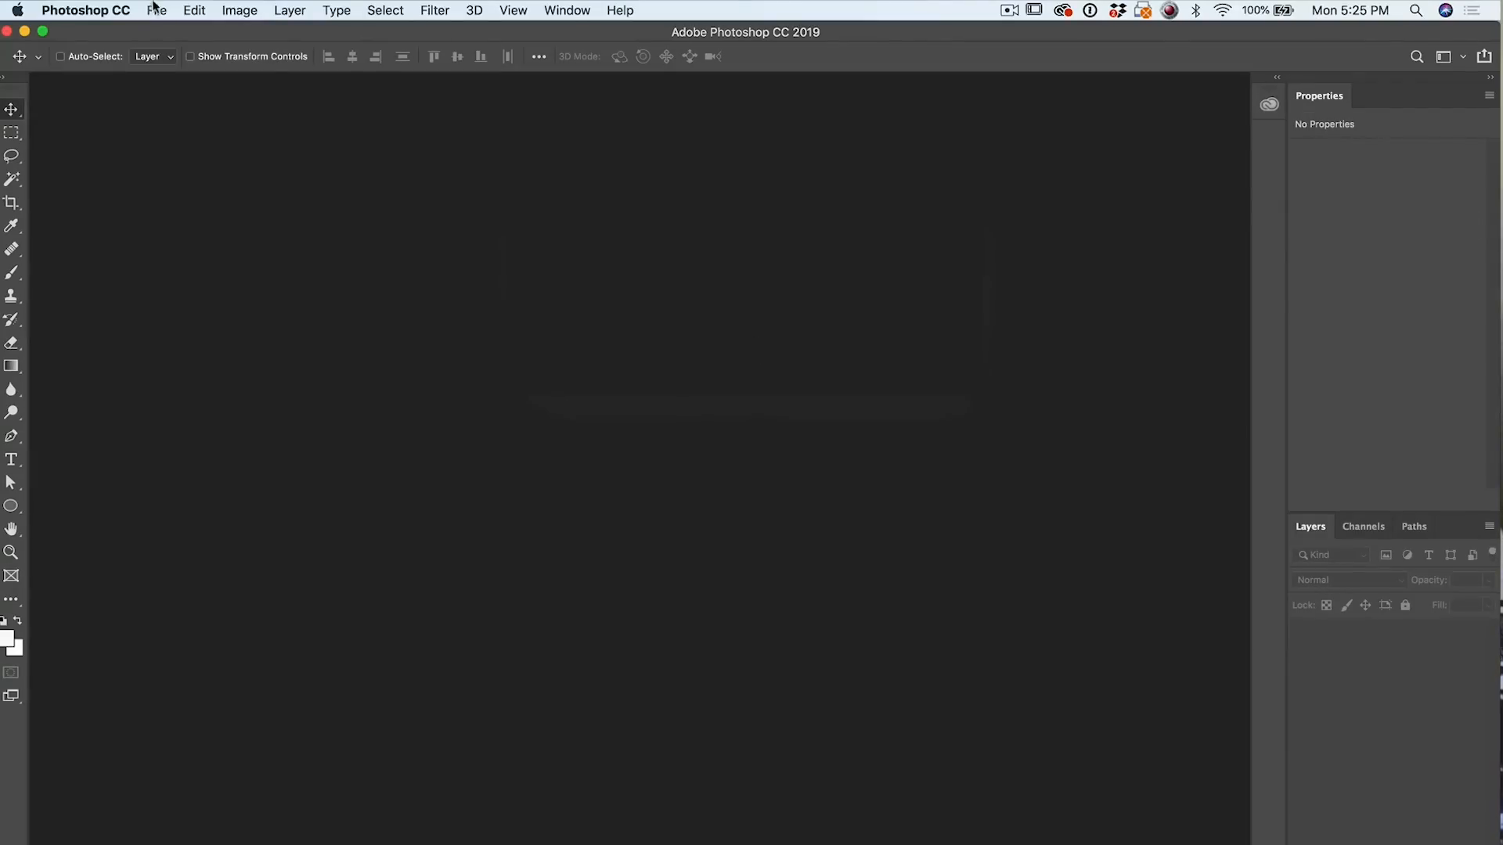
- Load all JPEG photos from the tourist removal folder into one document as a layer stack, without automatic alignment or smart object
{"action": "left_click", "coordinate": [156, 9]}
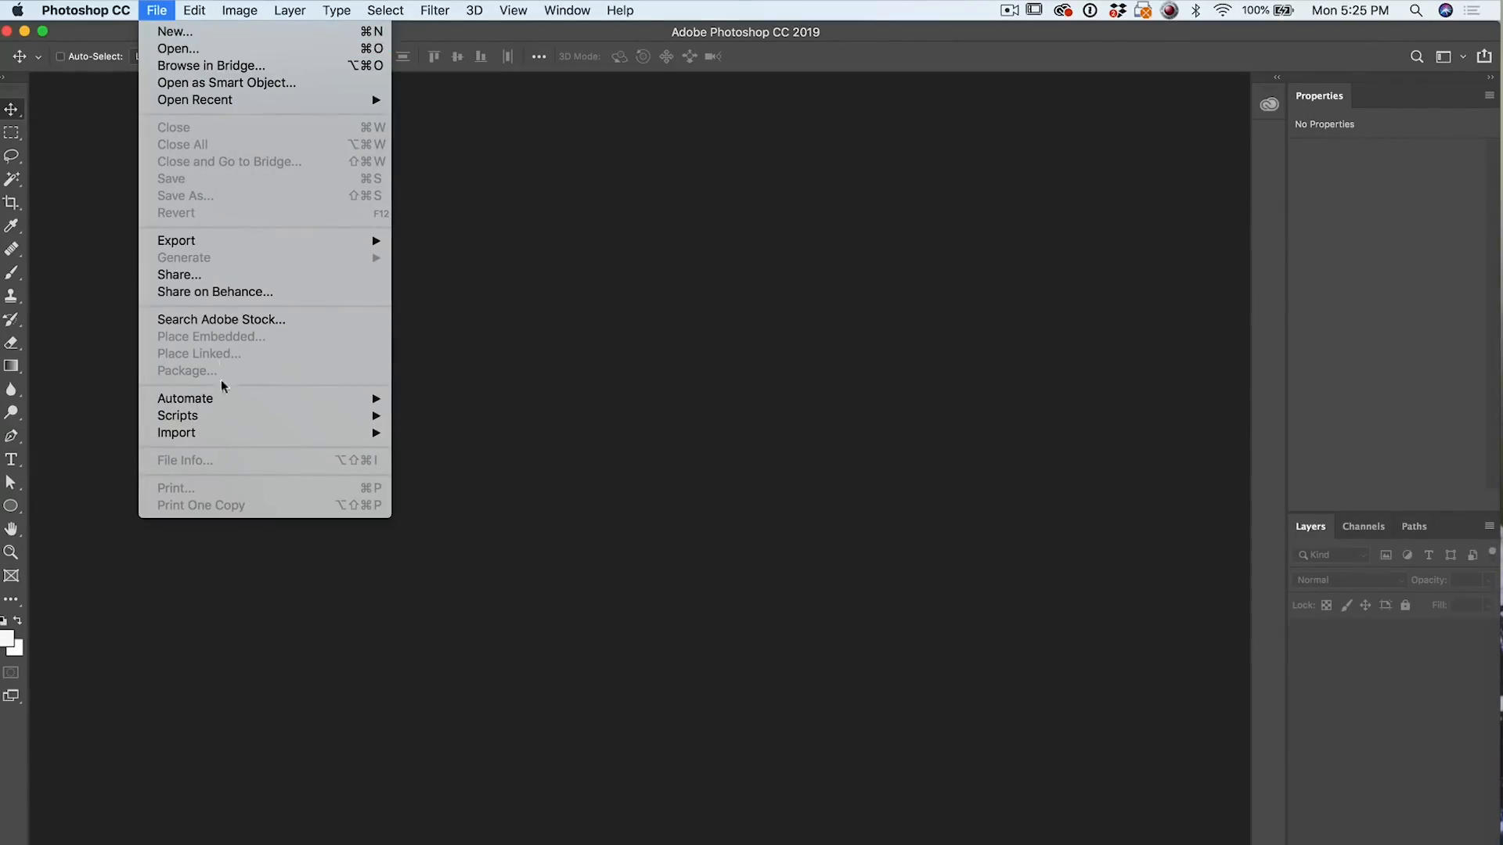
{"action": "mouse_move", "coordinate": [224, 422]}
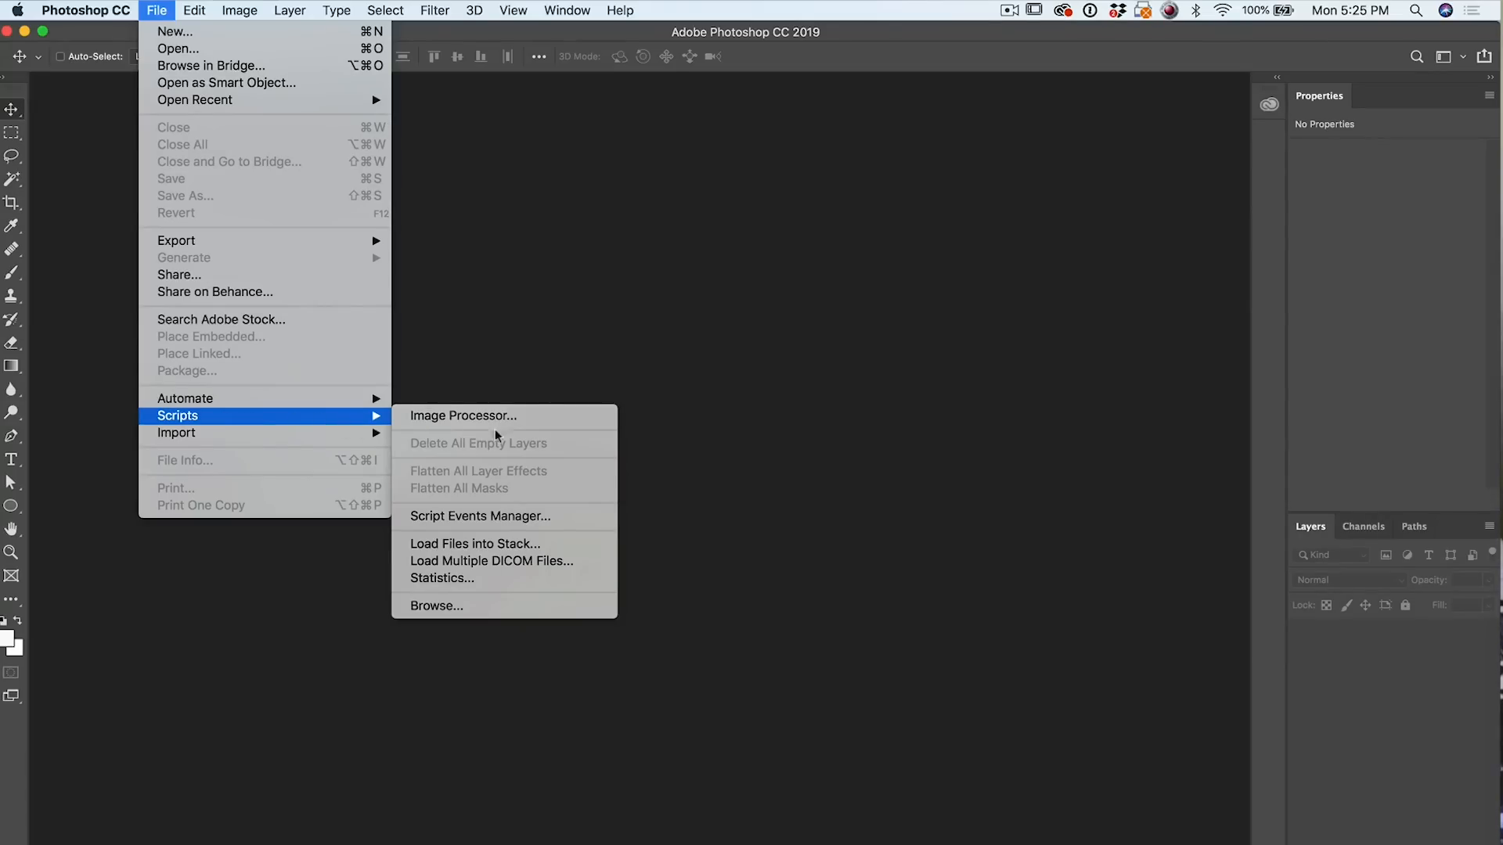
{"action": "left_click", "coordinate": [501, 551]}
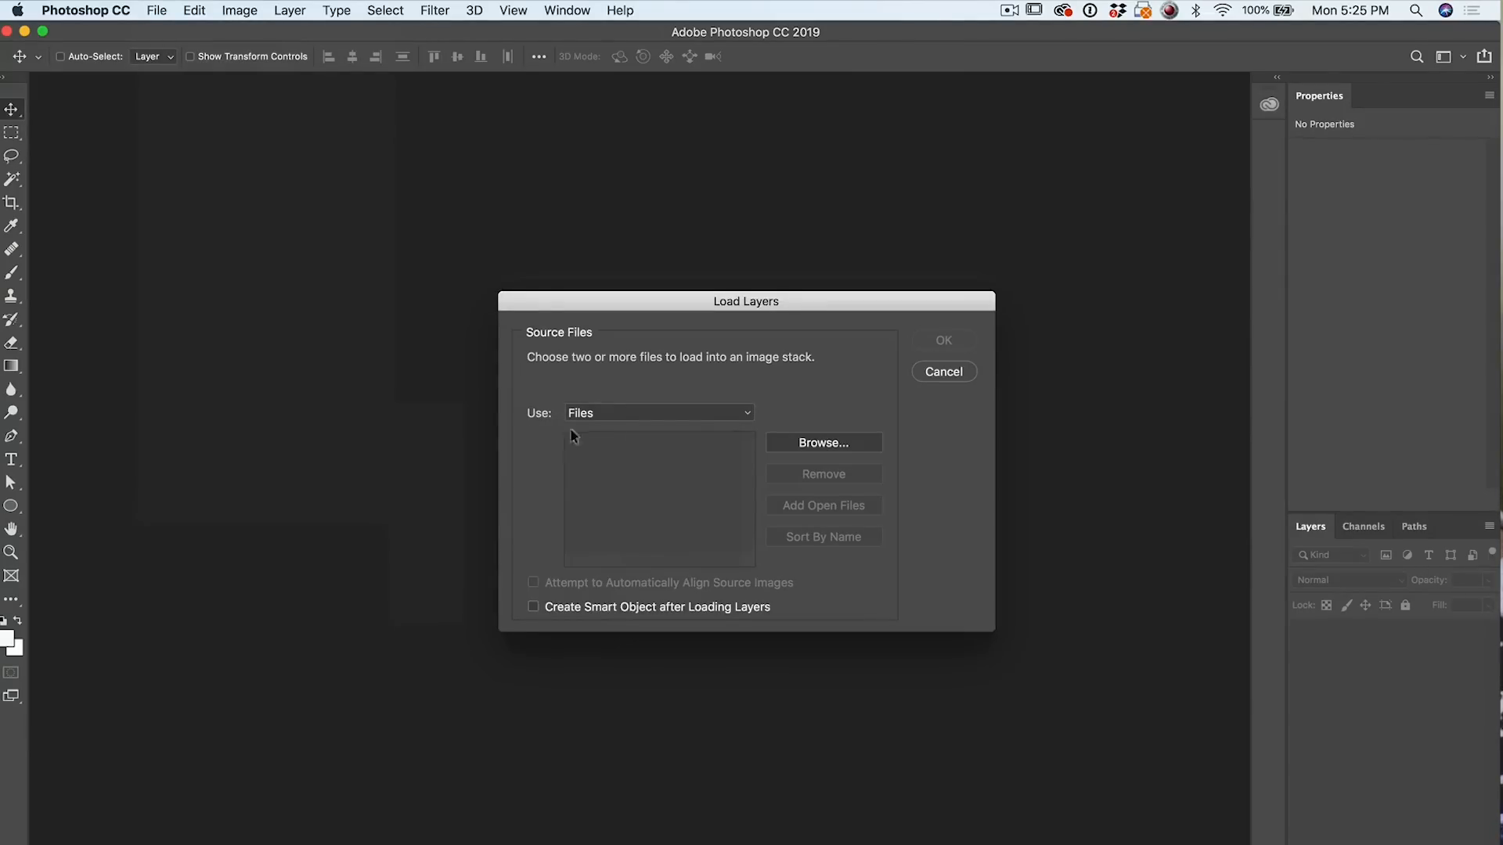
{"action": "left_click", "coordinate": [823, 452]}
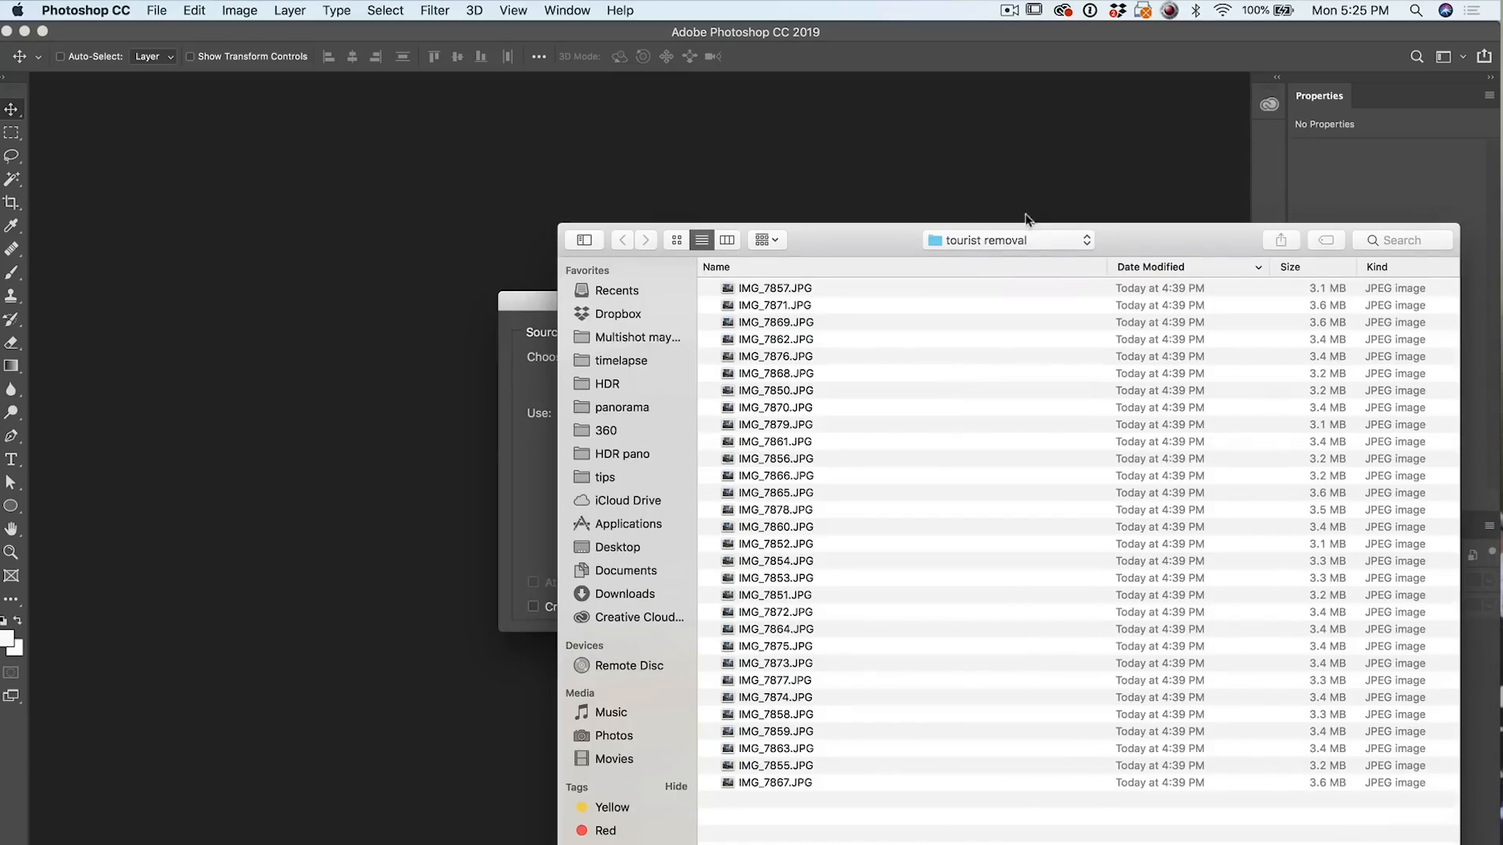
{"action": "left_click", "coordinate": [798, 289]}
{"action": "key", "text": "super+a"}
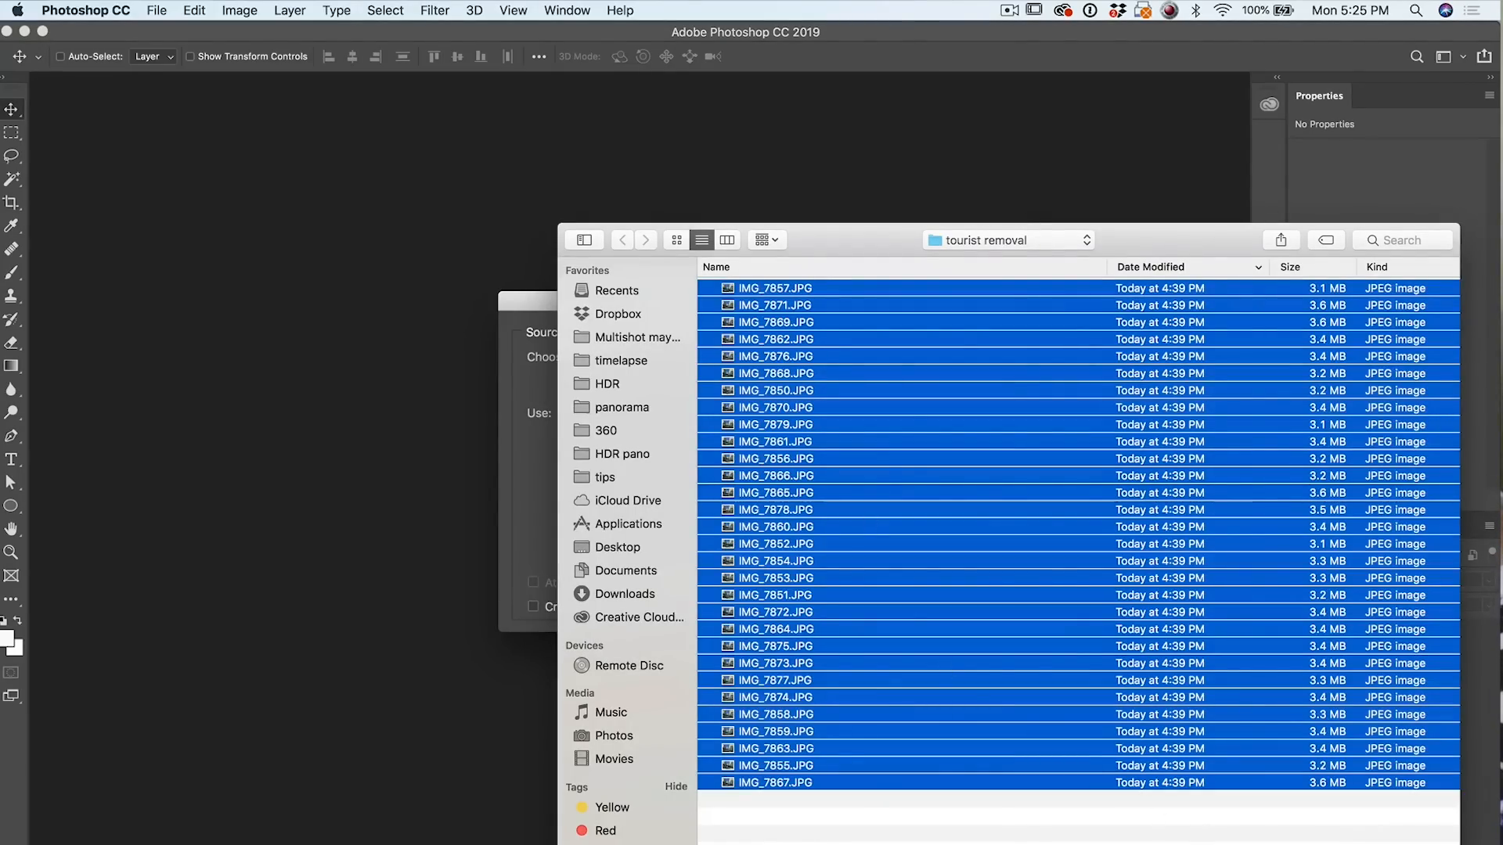
{"action": "key", "text": "Return"}
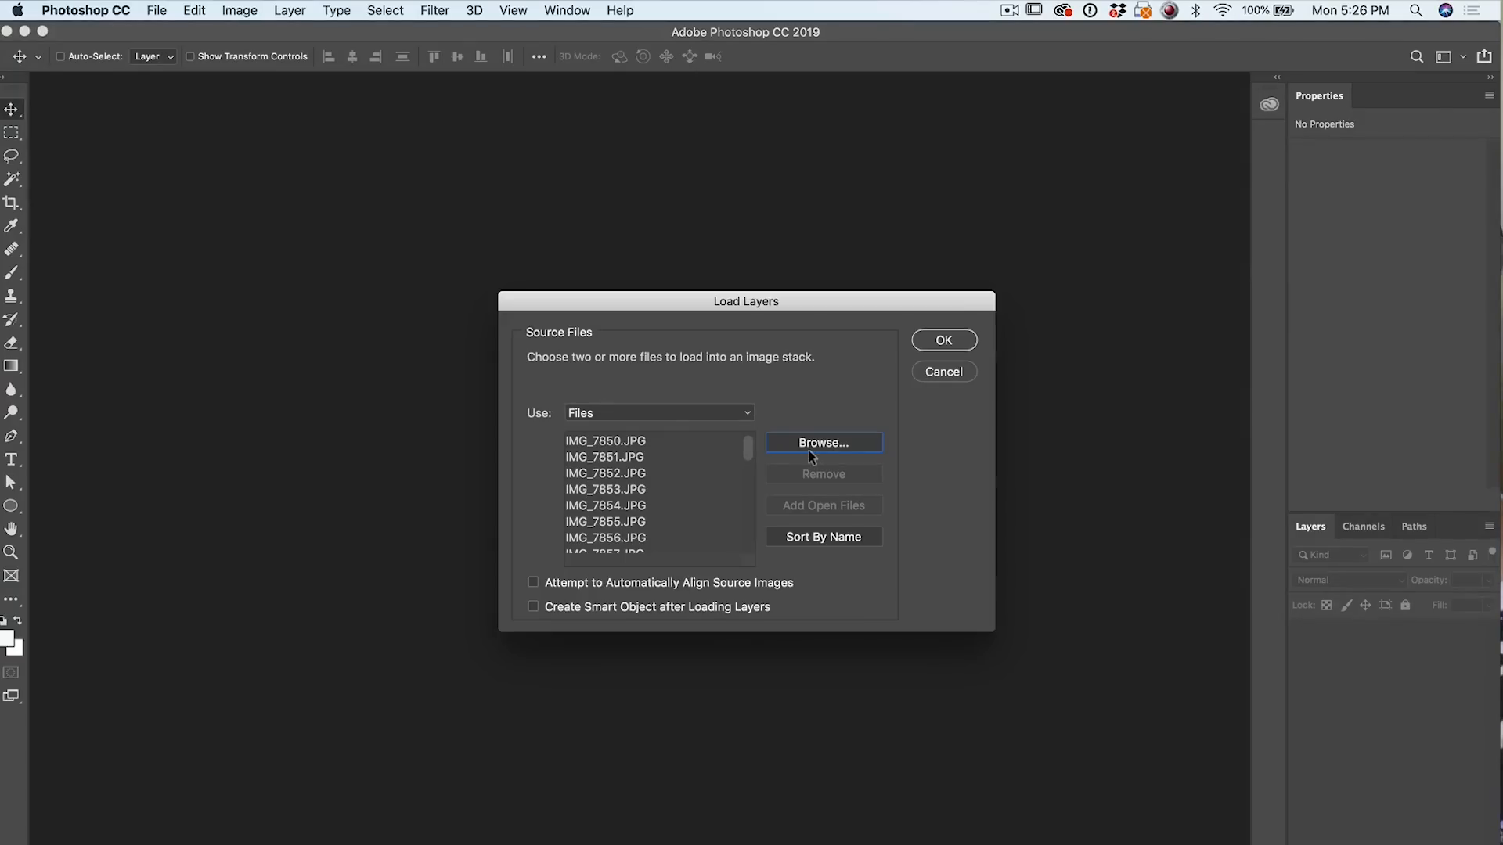
{"action": "left_click", "coordinate": [949, 343]}
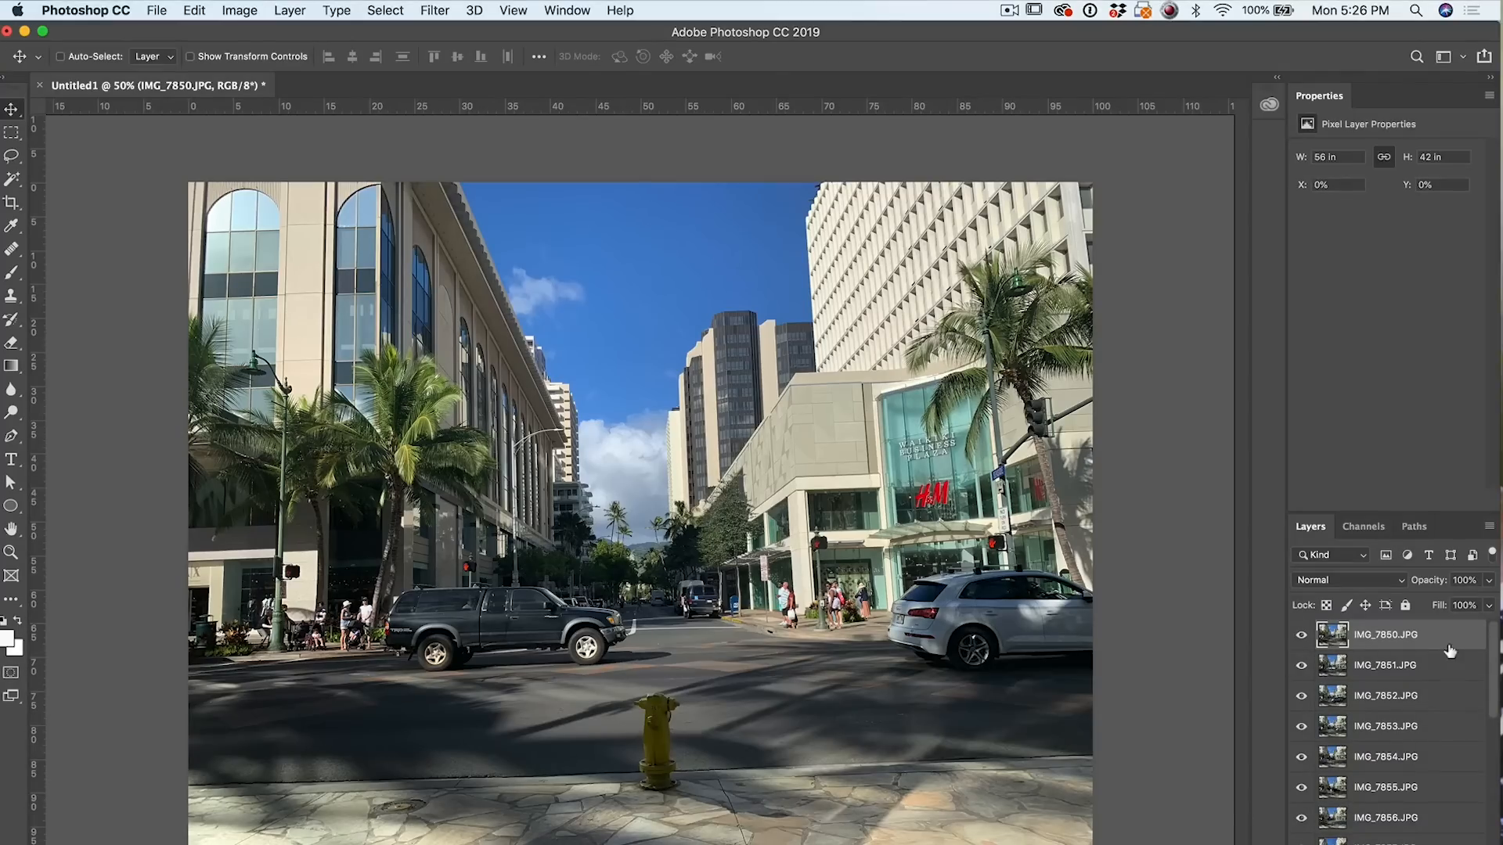
- Compare the loaded photos by hiding the topmost layers and showing them again one by one from IMG_7856.JPG up to IMG_7850.JPG
{"action": "scroll", "coordinate": [1471, 704], "scroll_direction": "down", "scroll_amount": 10}
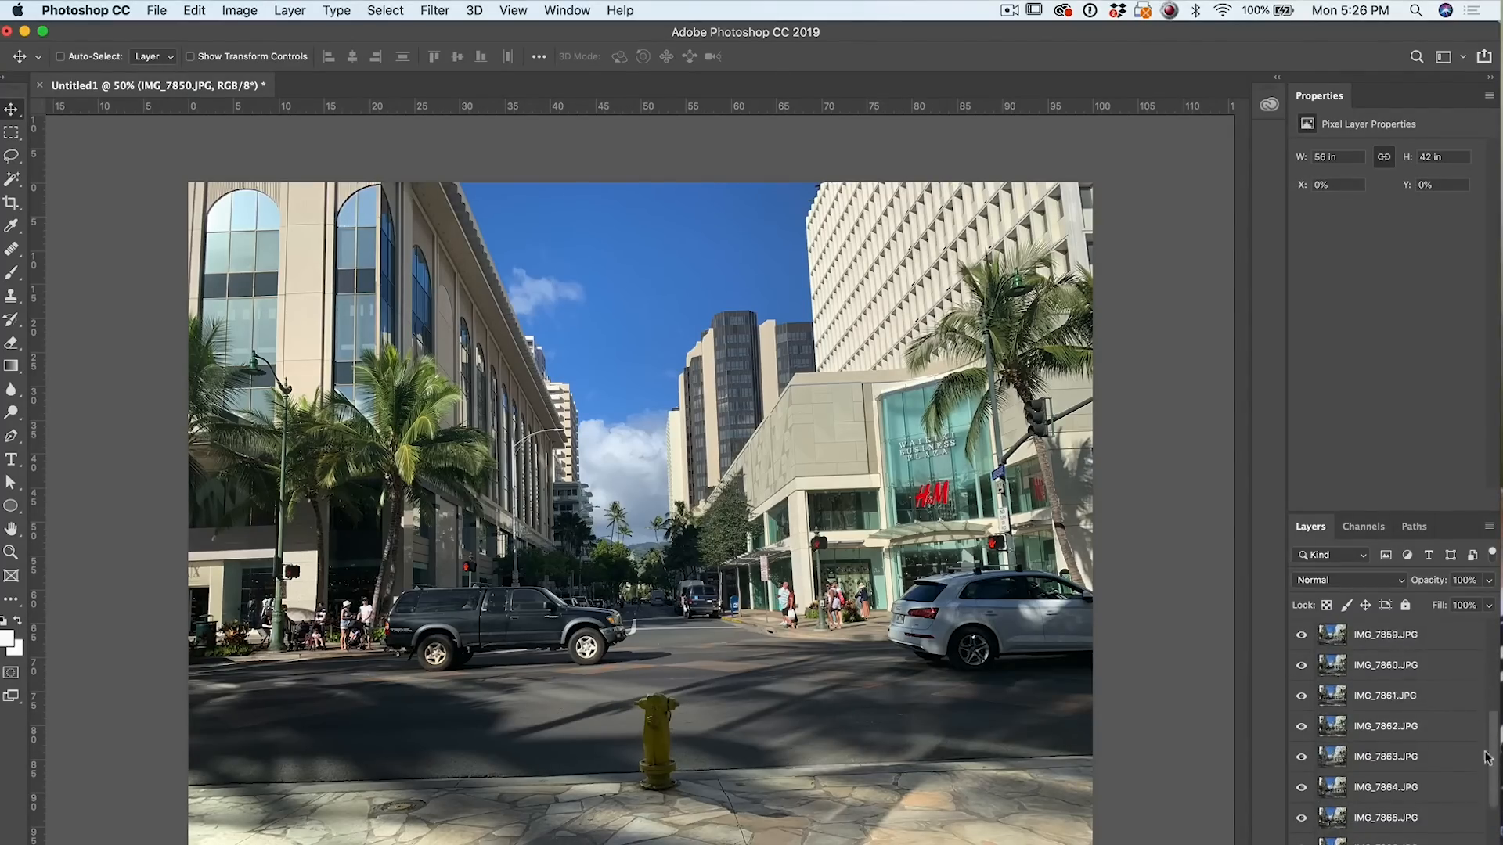
{"action": "scroll", "coordinate": [1378, 705], "scroll_direction": "up", "scroll_amount": 10}
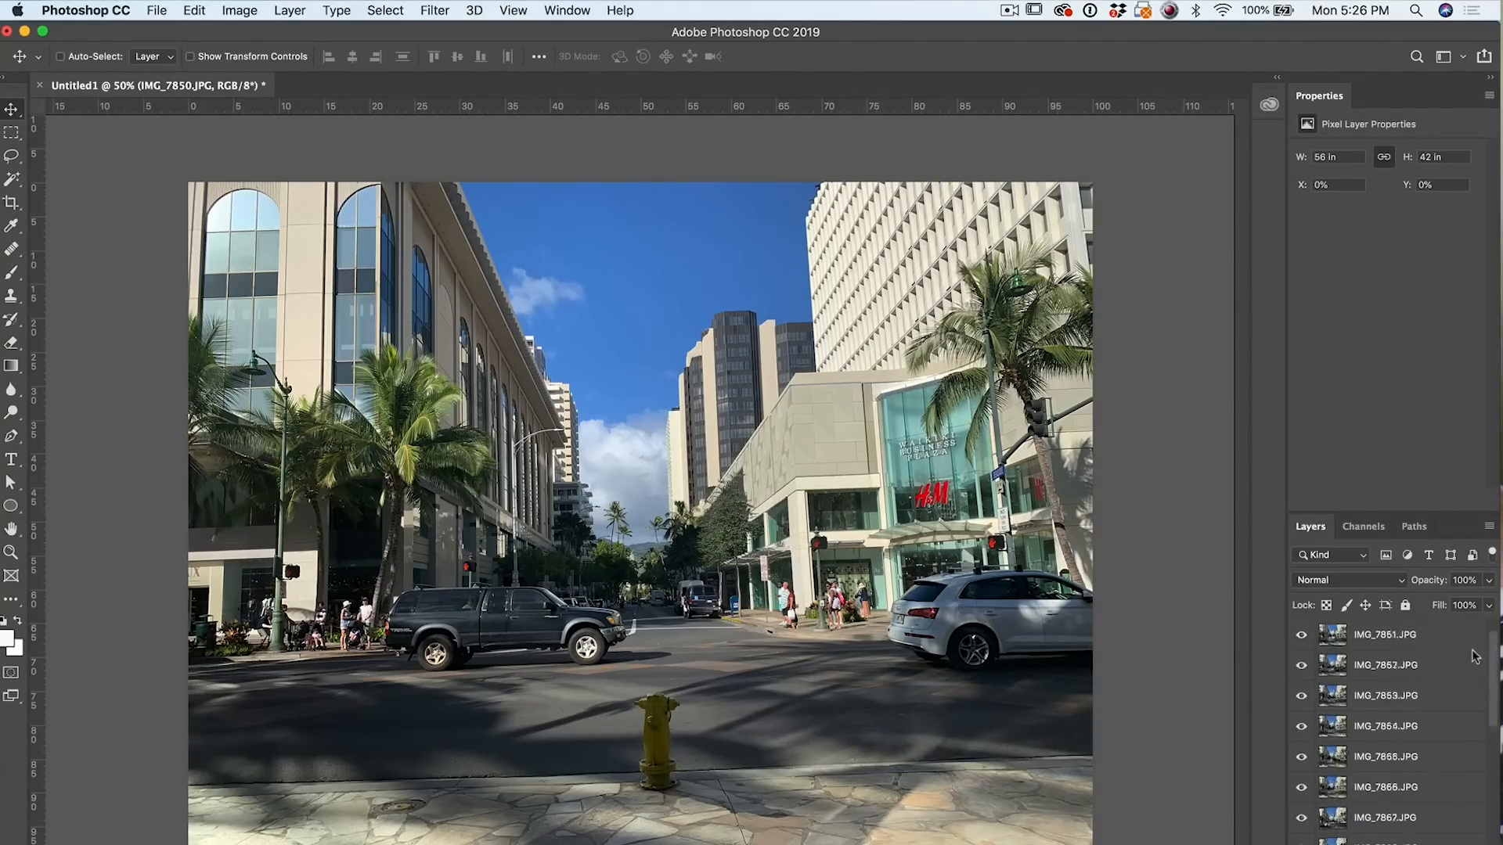
{"action": "left_click_drag", "start_coordinate": [1304, 637], "coordinate": [1303, 839]}
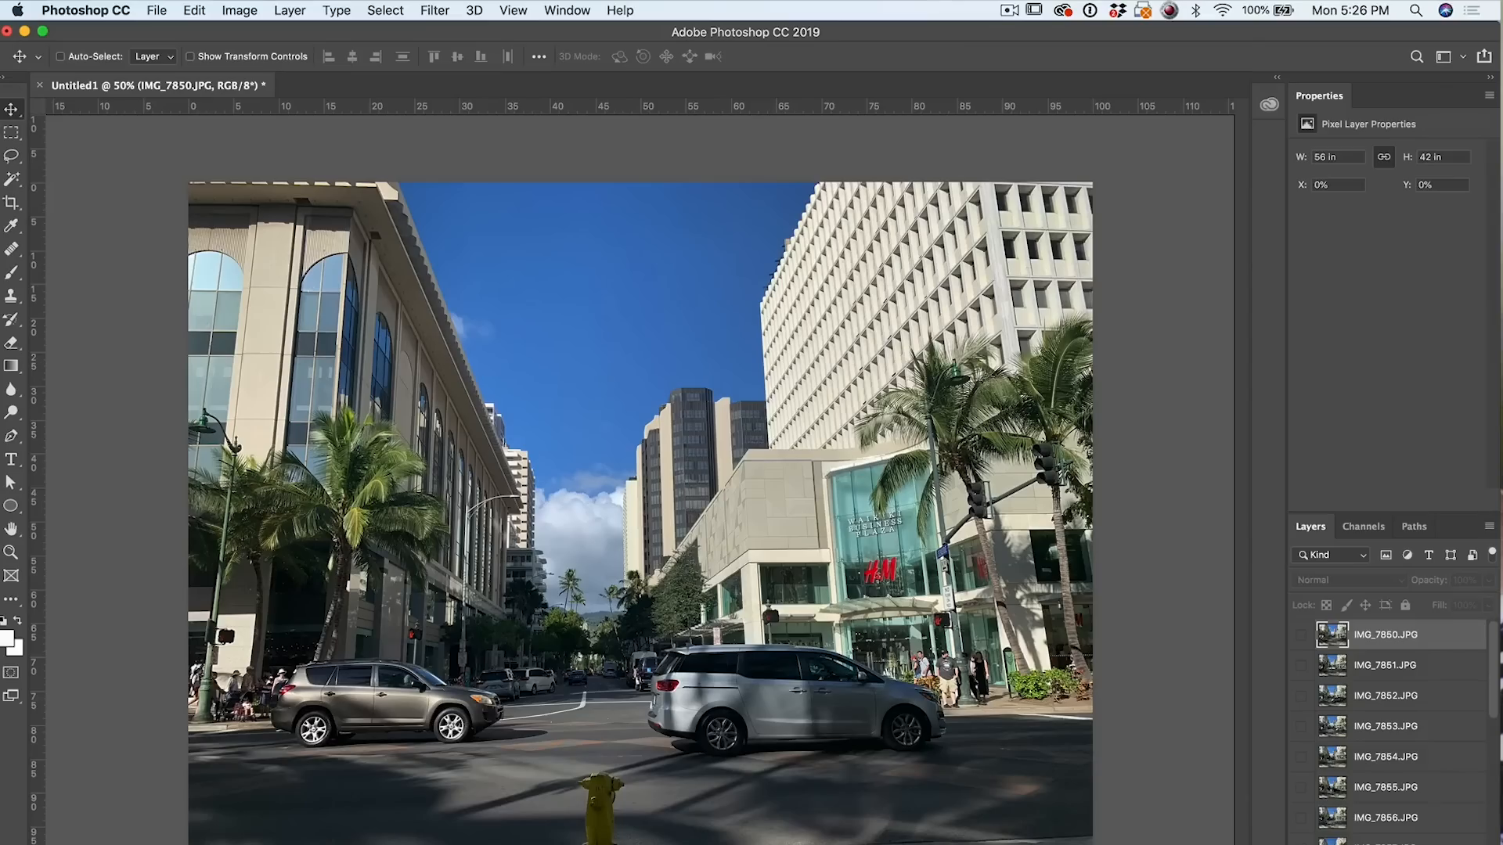
{"action": "left_click", "coordinate": [1302, 817]}
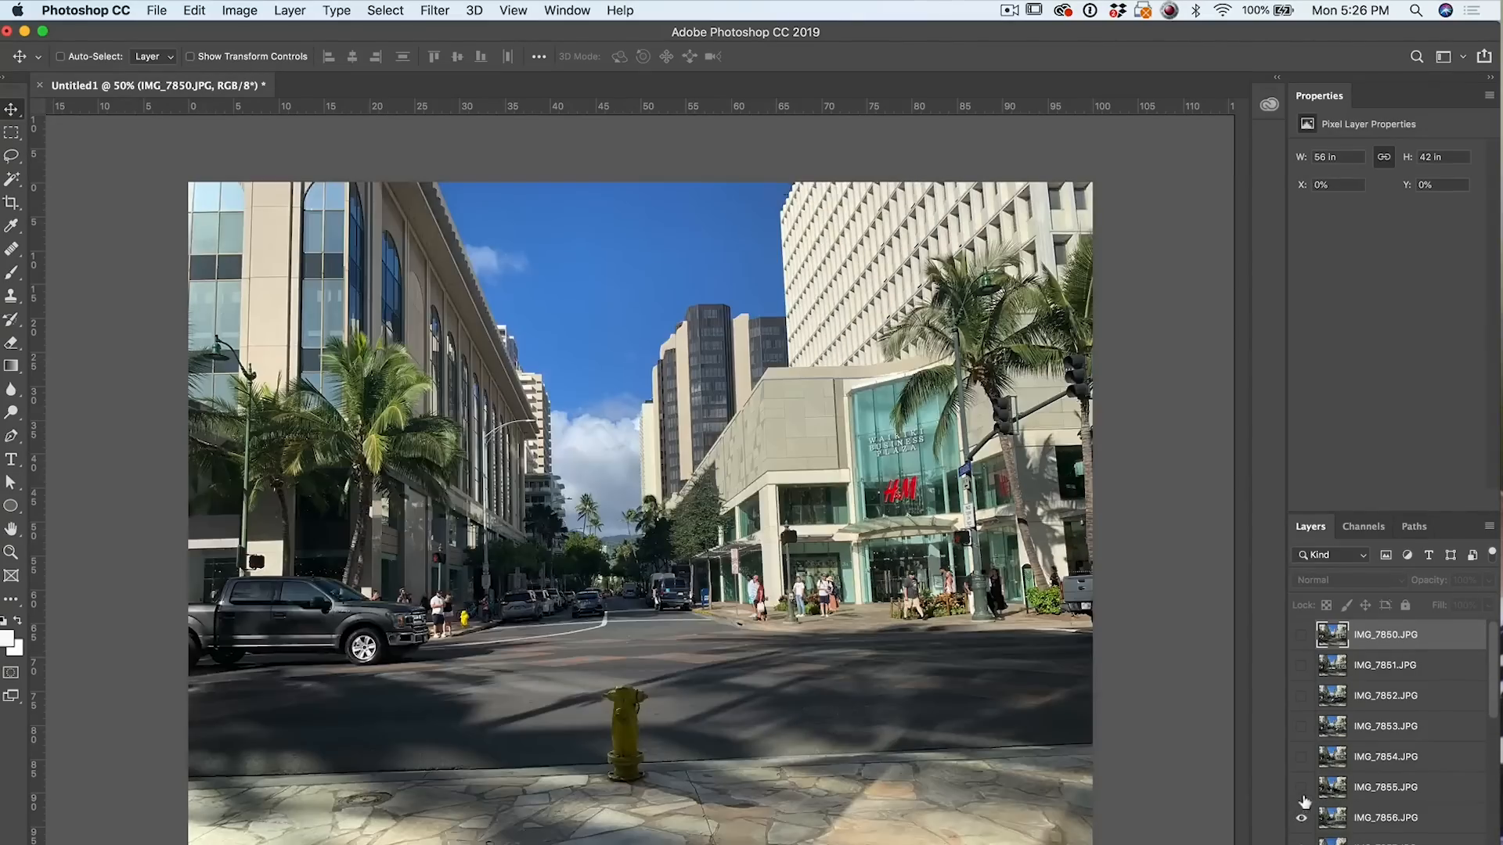
{"action": "left_click", "coordinate": [1301, 787]}
{"action": "left_click", "coordinate": [1301, 756]}
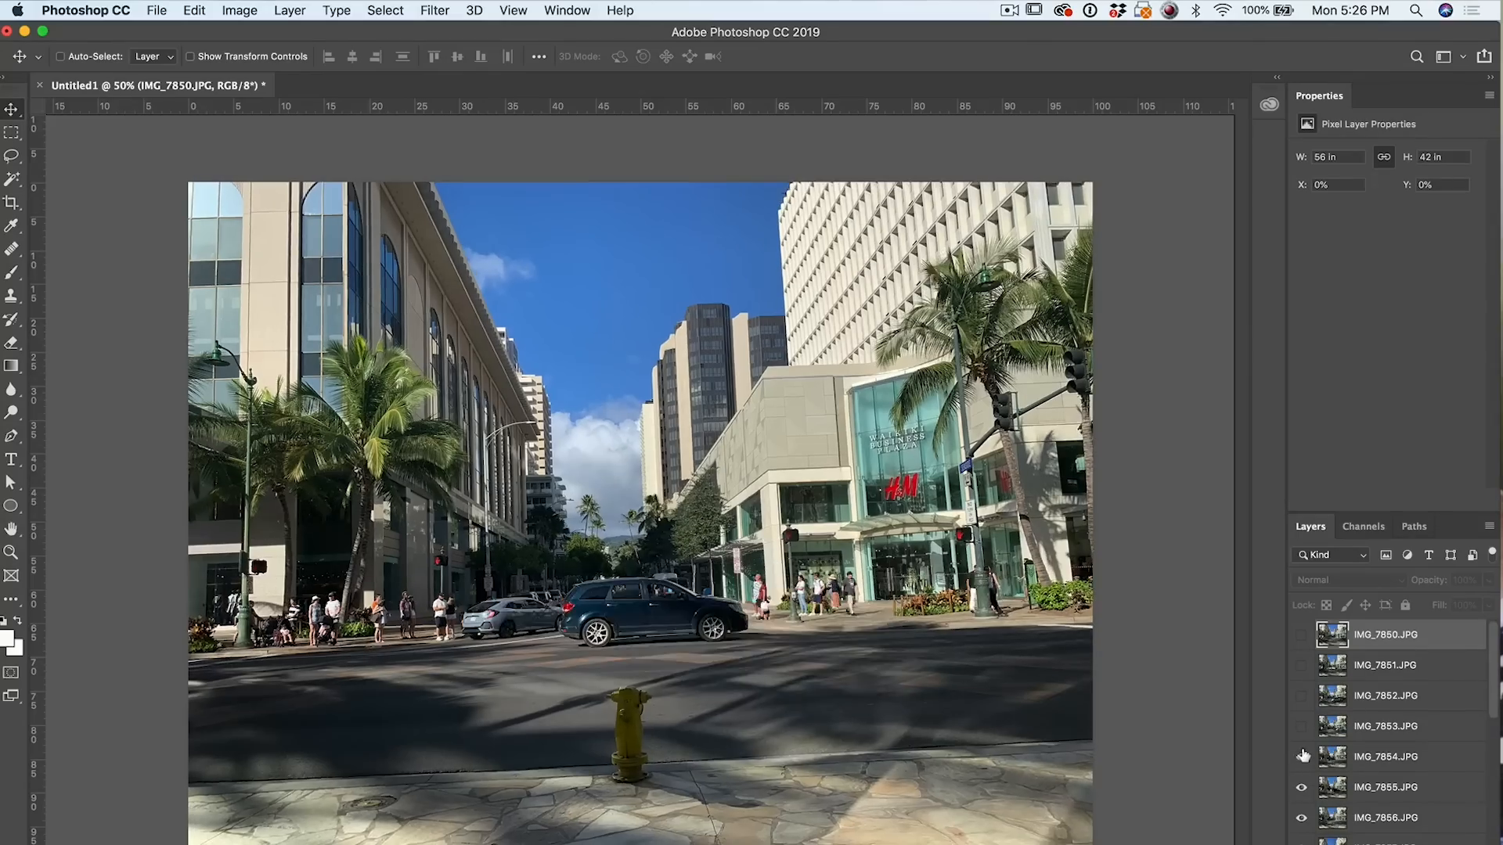
{"action": "left_click", "coordinate": [1300, 727]}
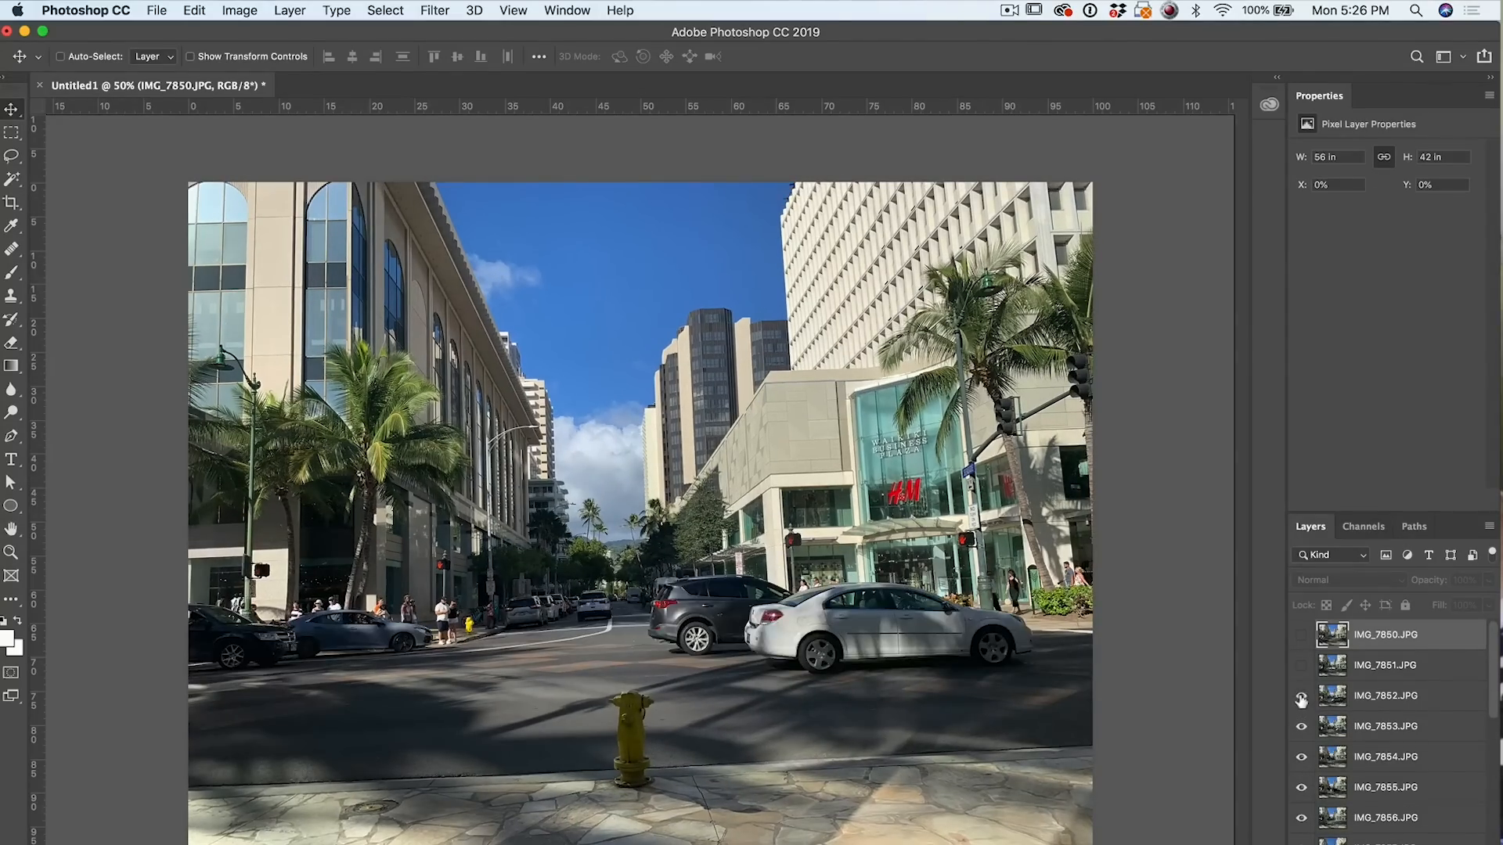
{"action": "left_click", "coordinate": [1301, 696]}
{"action": "left_click", "coordinate": [1302, 666]}
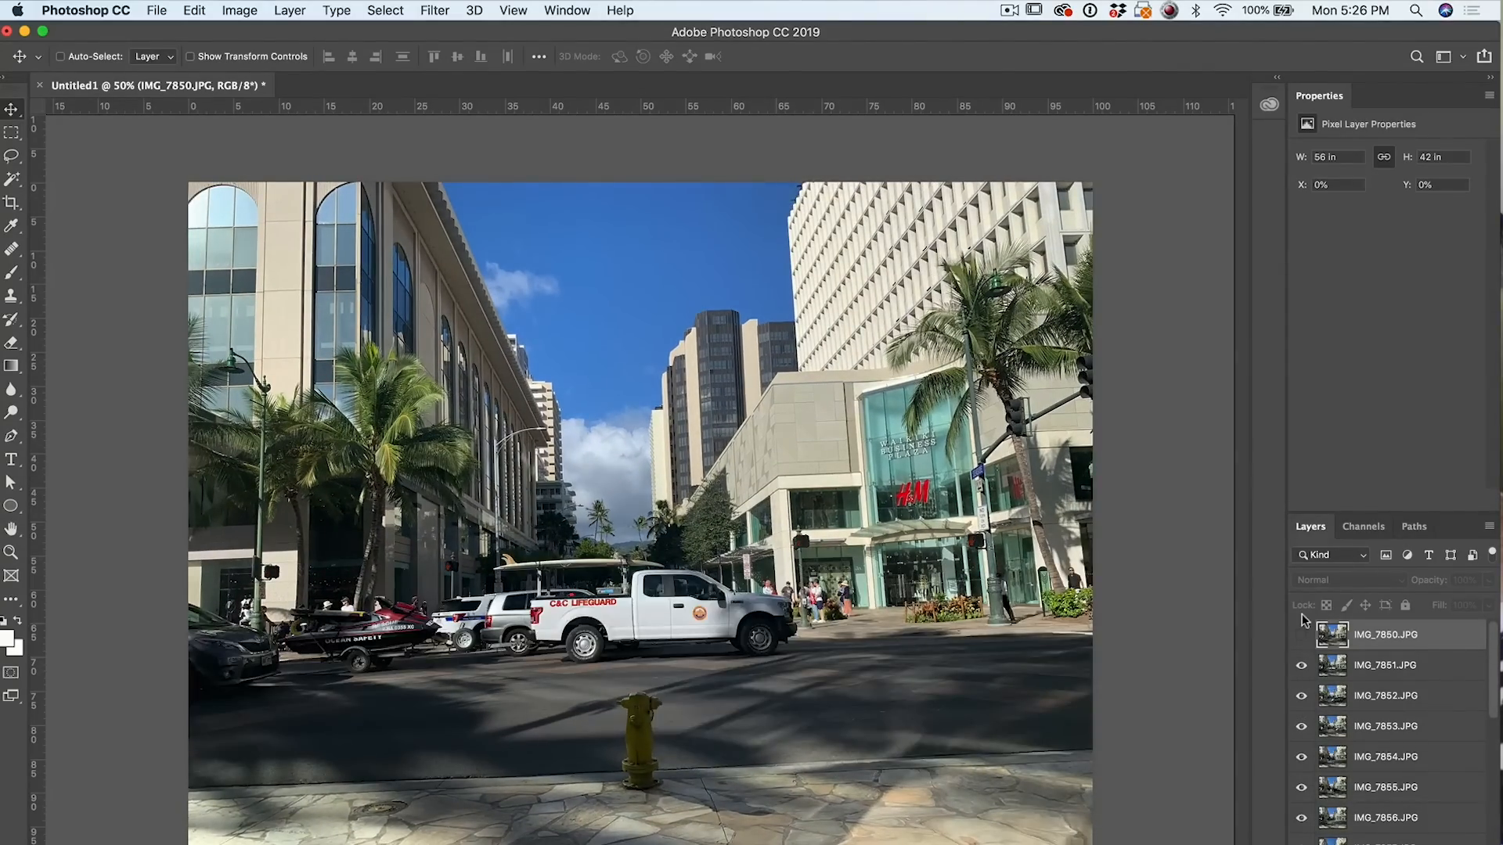
{"action": "left_click", "coordinate": [1302, 634]}
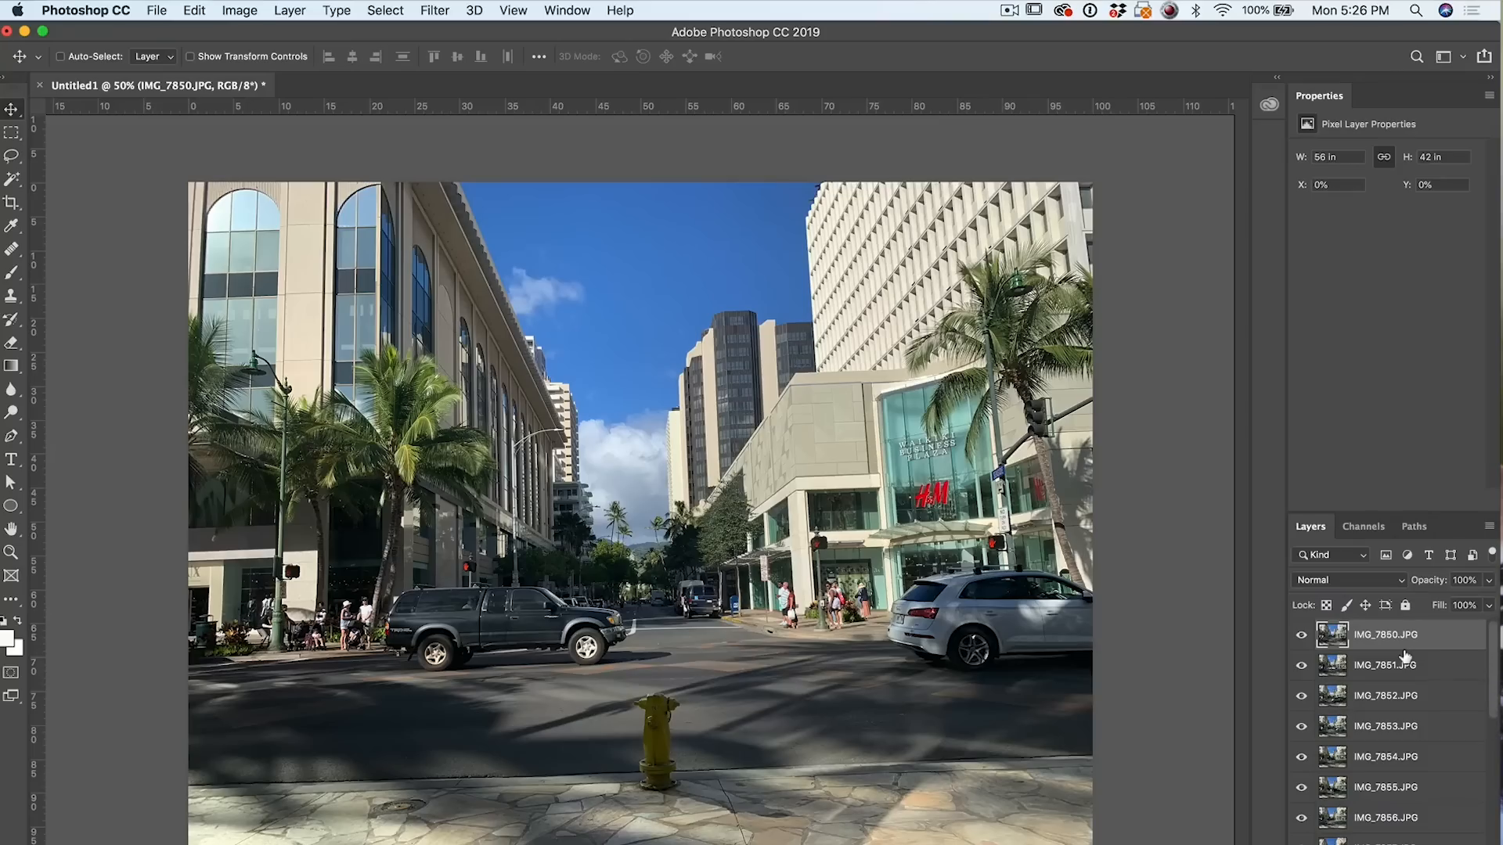
- Select all layers from IMG_7850.JPG to IMG_7879.JPG and auto-align them with the Auto projection
{"action": "scroll", "coordinate": [1405, 656], "scroll_direction": "down", "scroll_amount": 10}
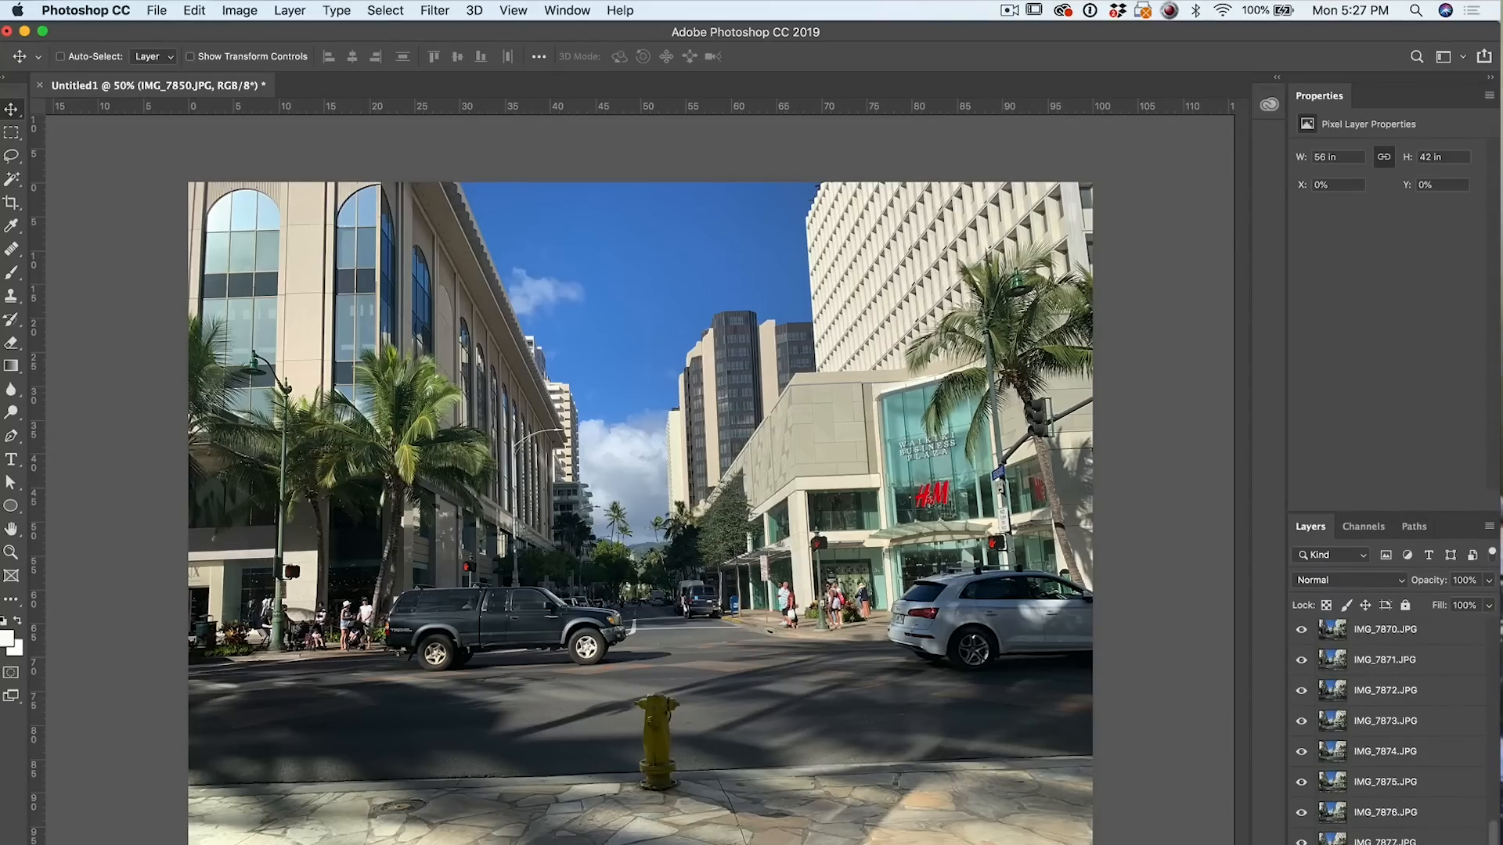
{"action": "key", "text": "alt+super+a"}
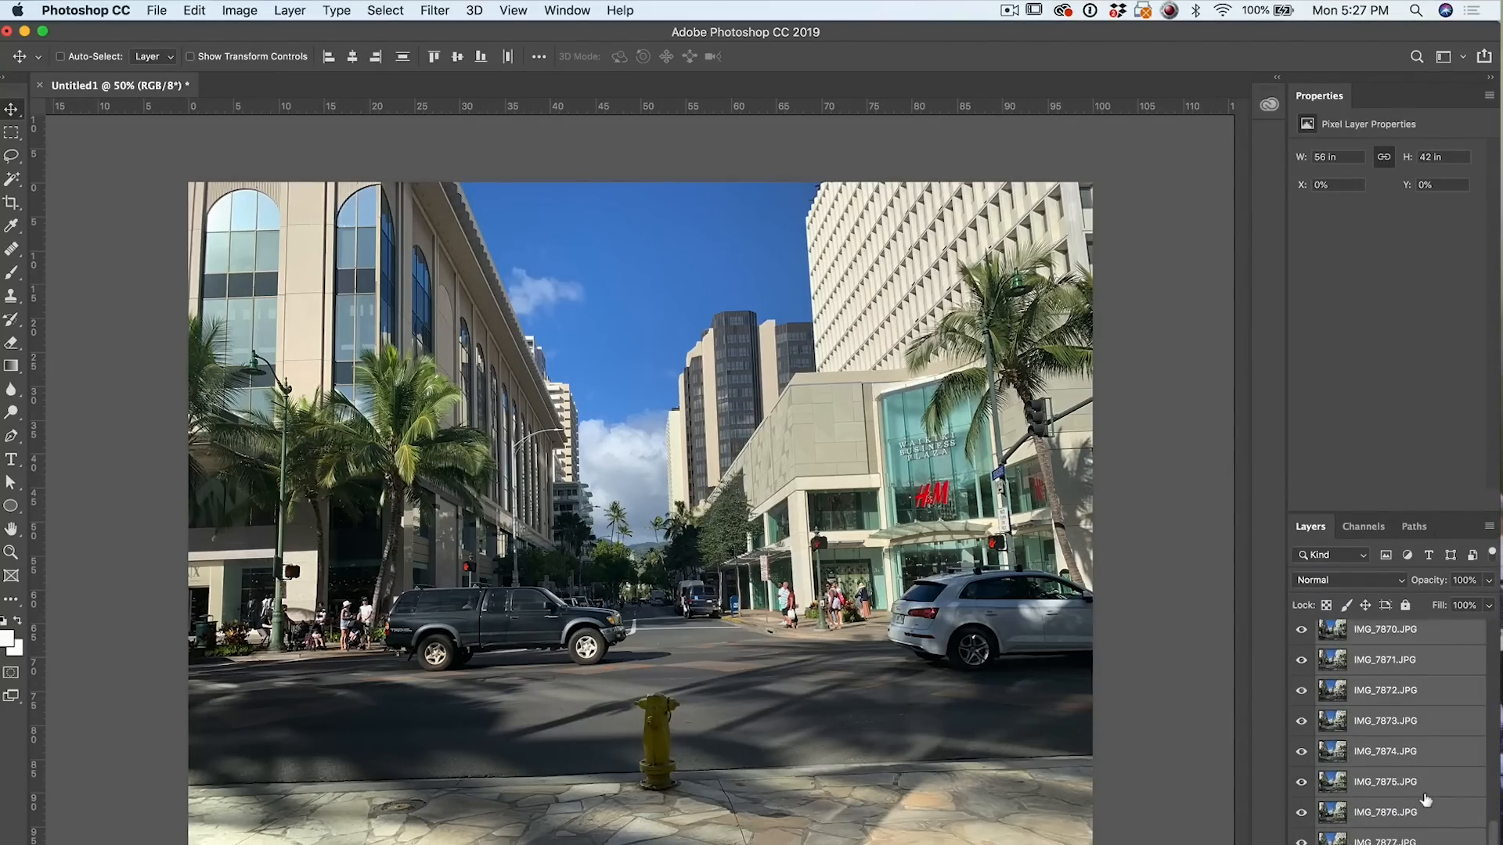
{"action": "scroll", "coordinate": [1427, 799], "scroll_direction": "up", "scroll_amount": 10}
{"action": "left_click", "coordinate": [1405, 634]}
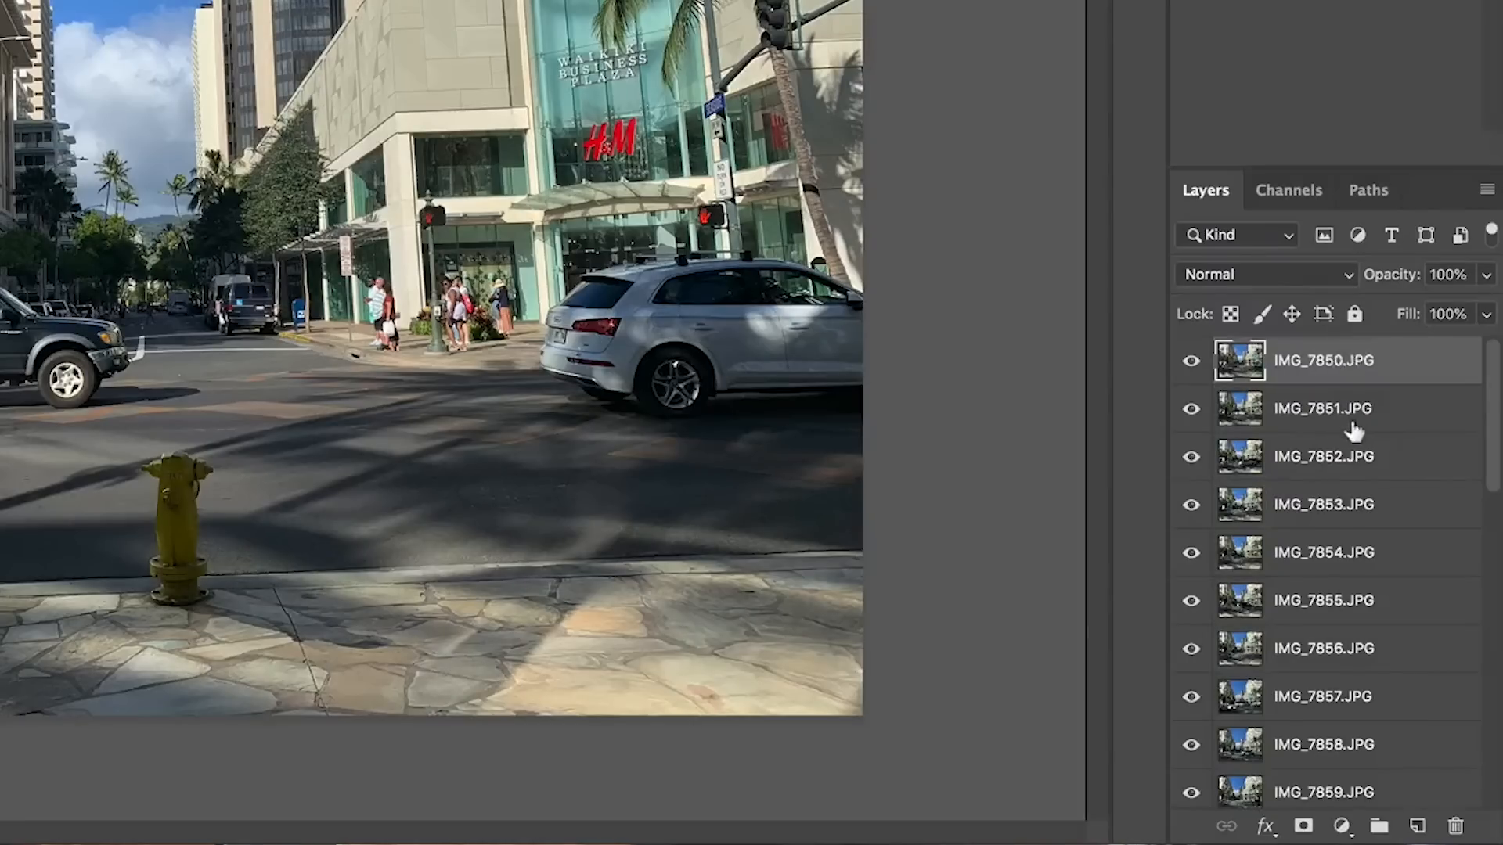
{"action": "scroll", "coordinate": [1401, 675], "scroll_direction": "down", "scroll_amount": 7}
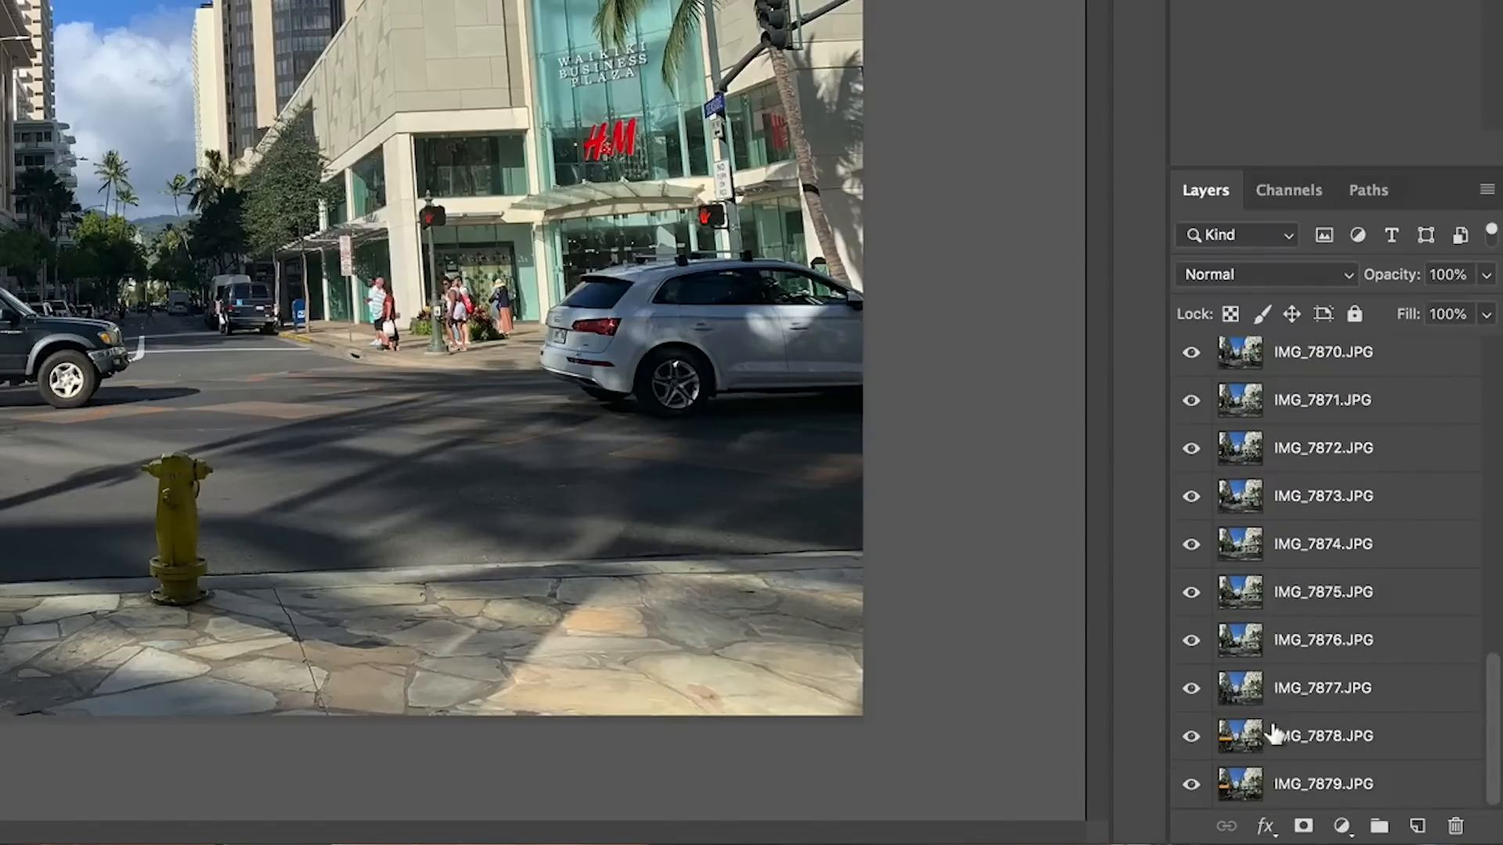
{"action": "left_click", "coordinate": [1316, 787], "text": "shift"}
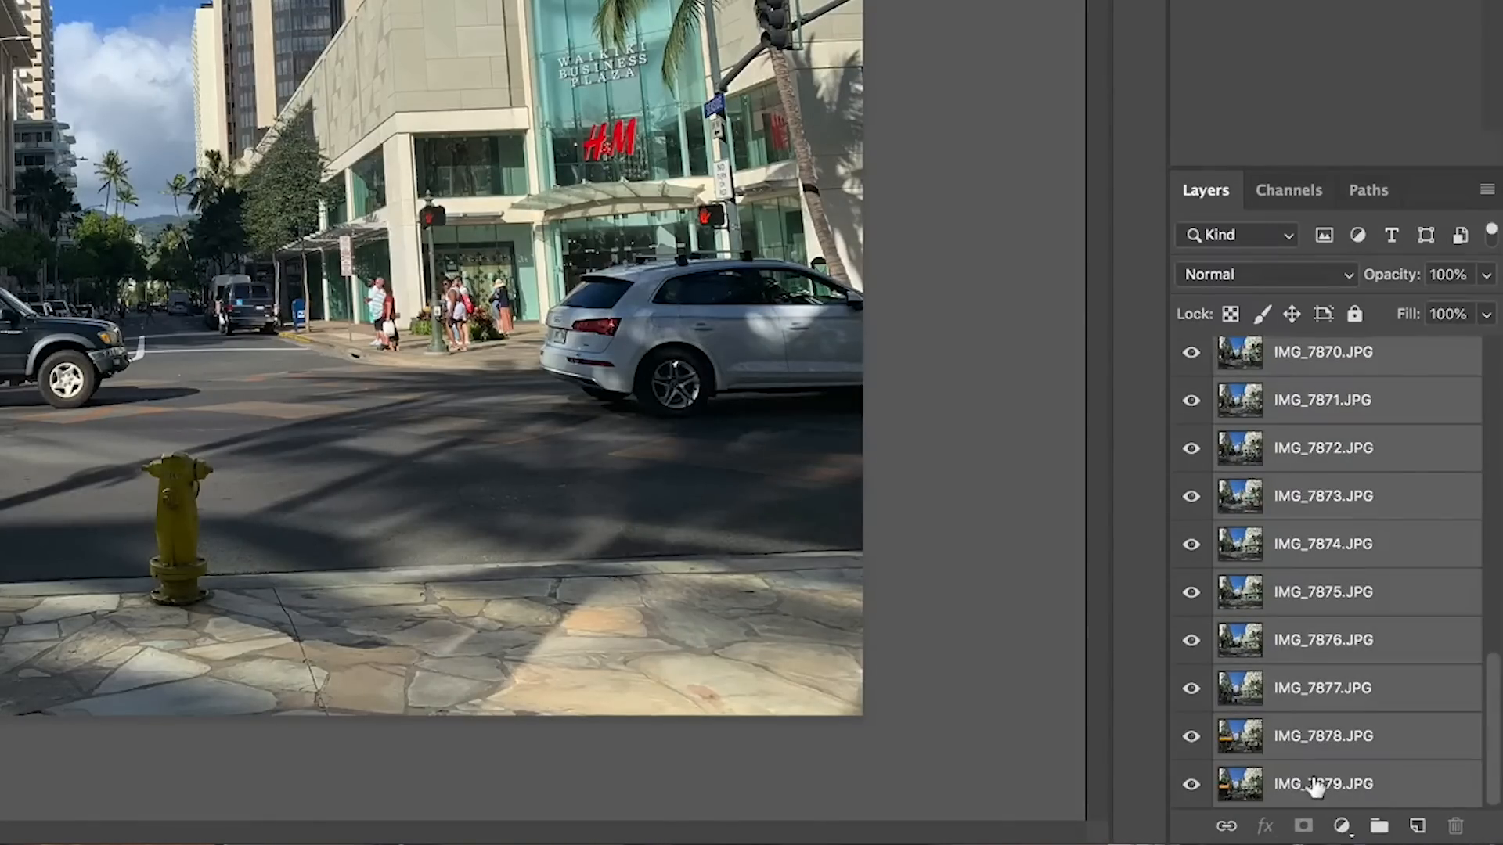
{"action": "scroll", "coordinate": [1331, 705], "scroll_direction": "up", "scroll_amount": 7}
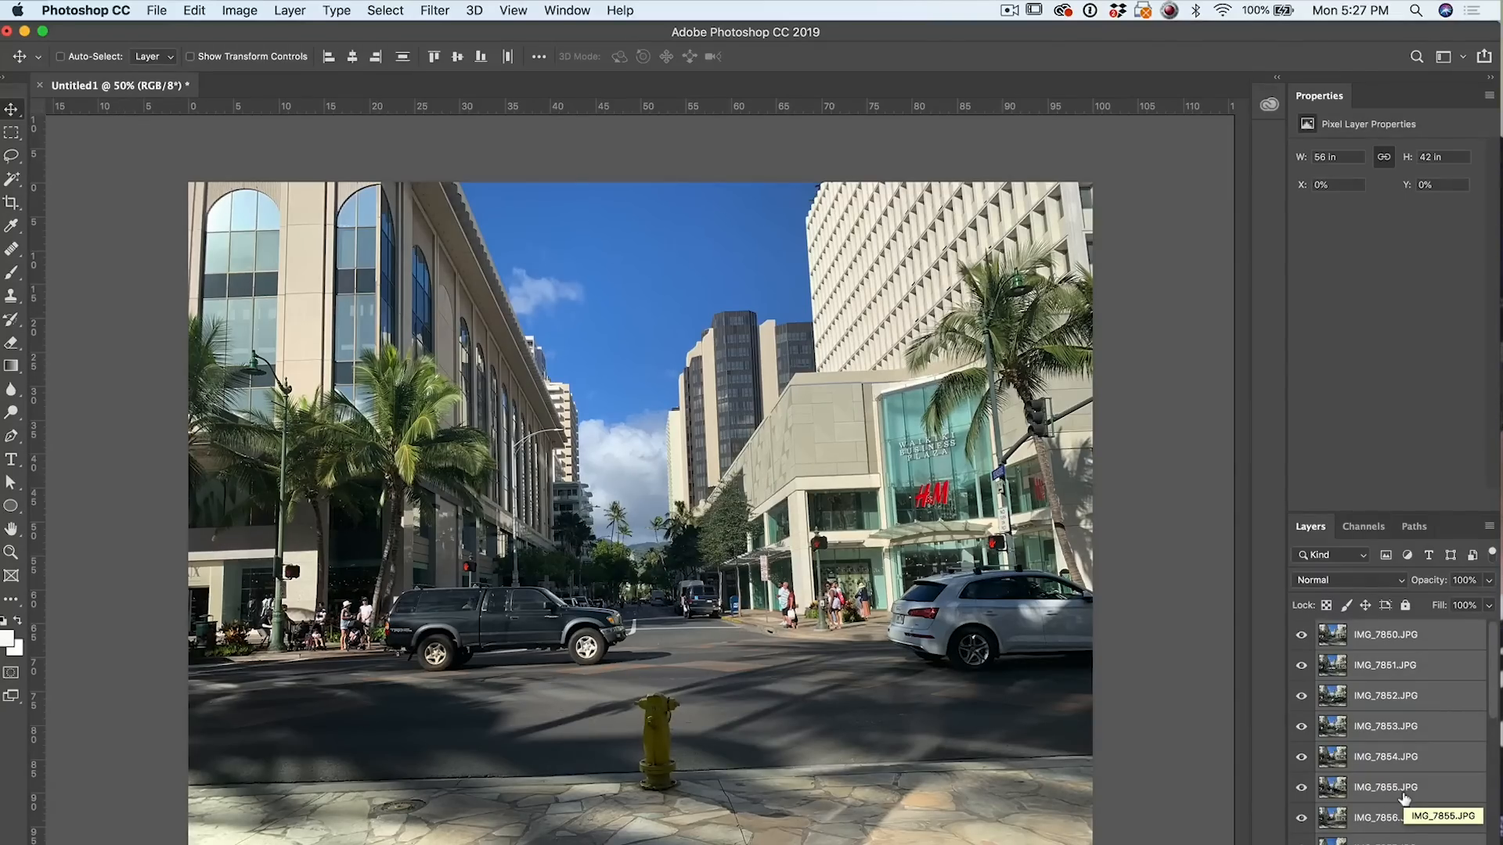
{"action": "left_click", "coordinate": [193, 9]}
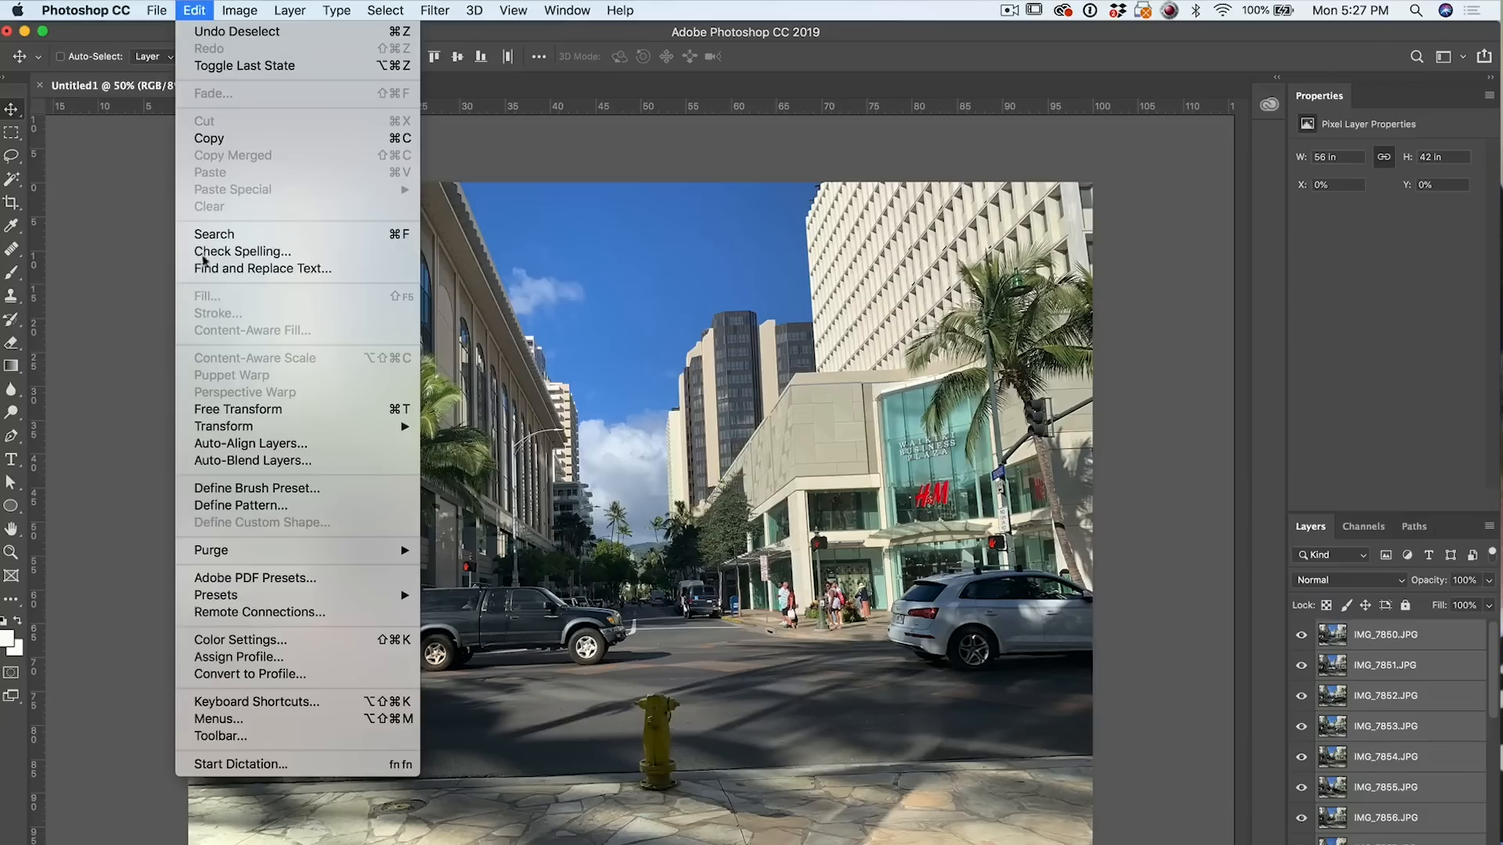
{"action": "left_click", "coordinate": [239, 444]}
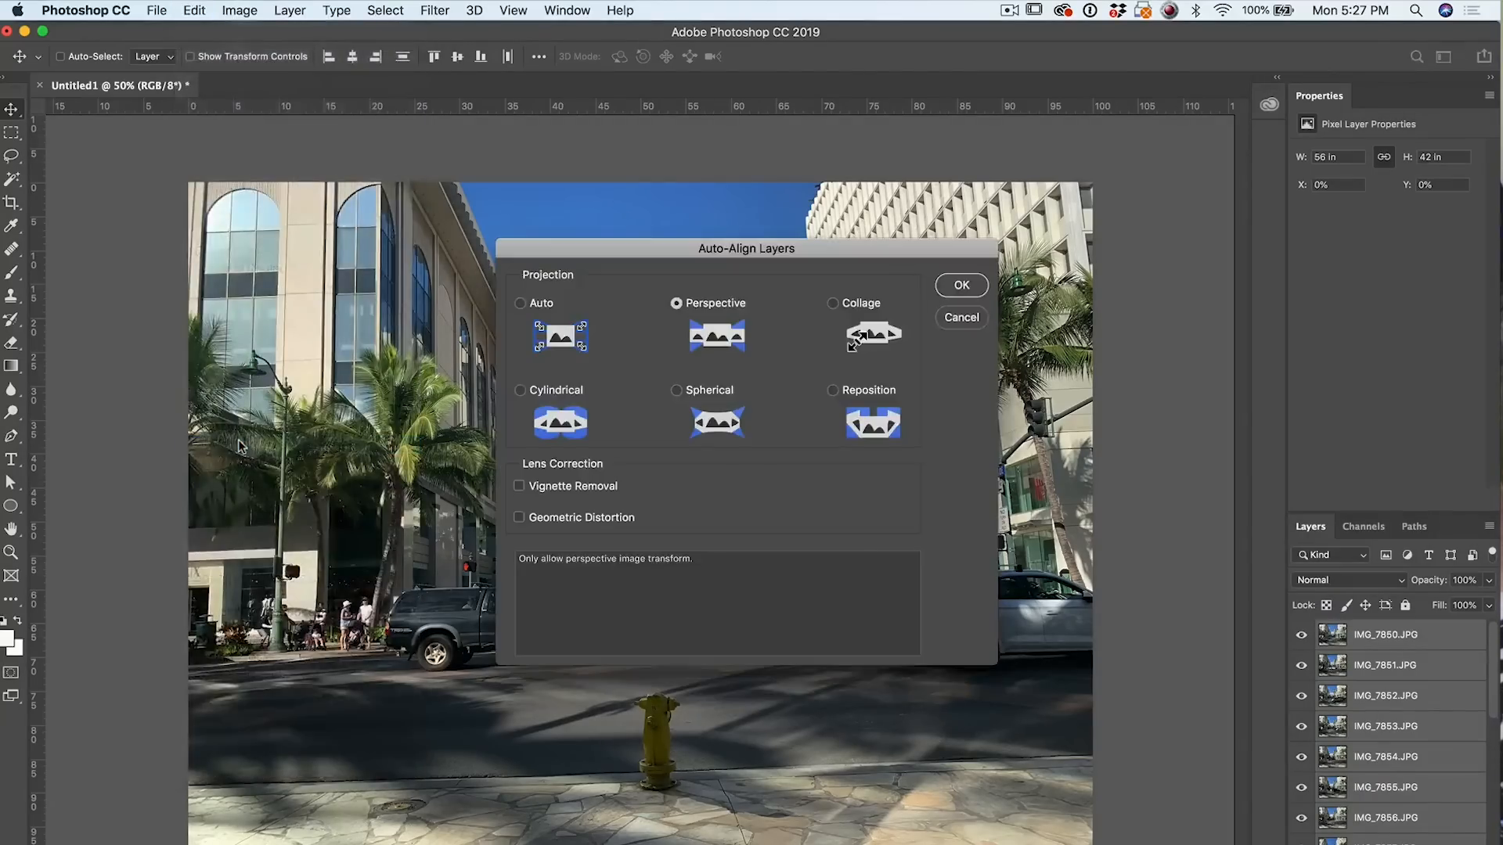
{"action": "left_click", "coordinate": [524, 307]}
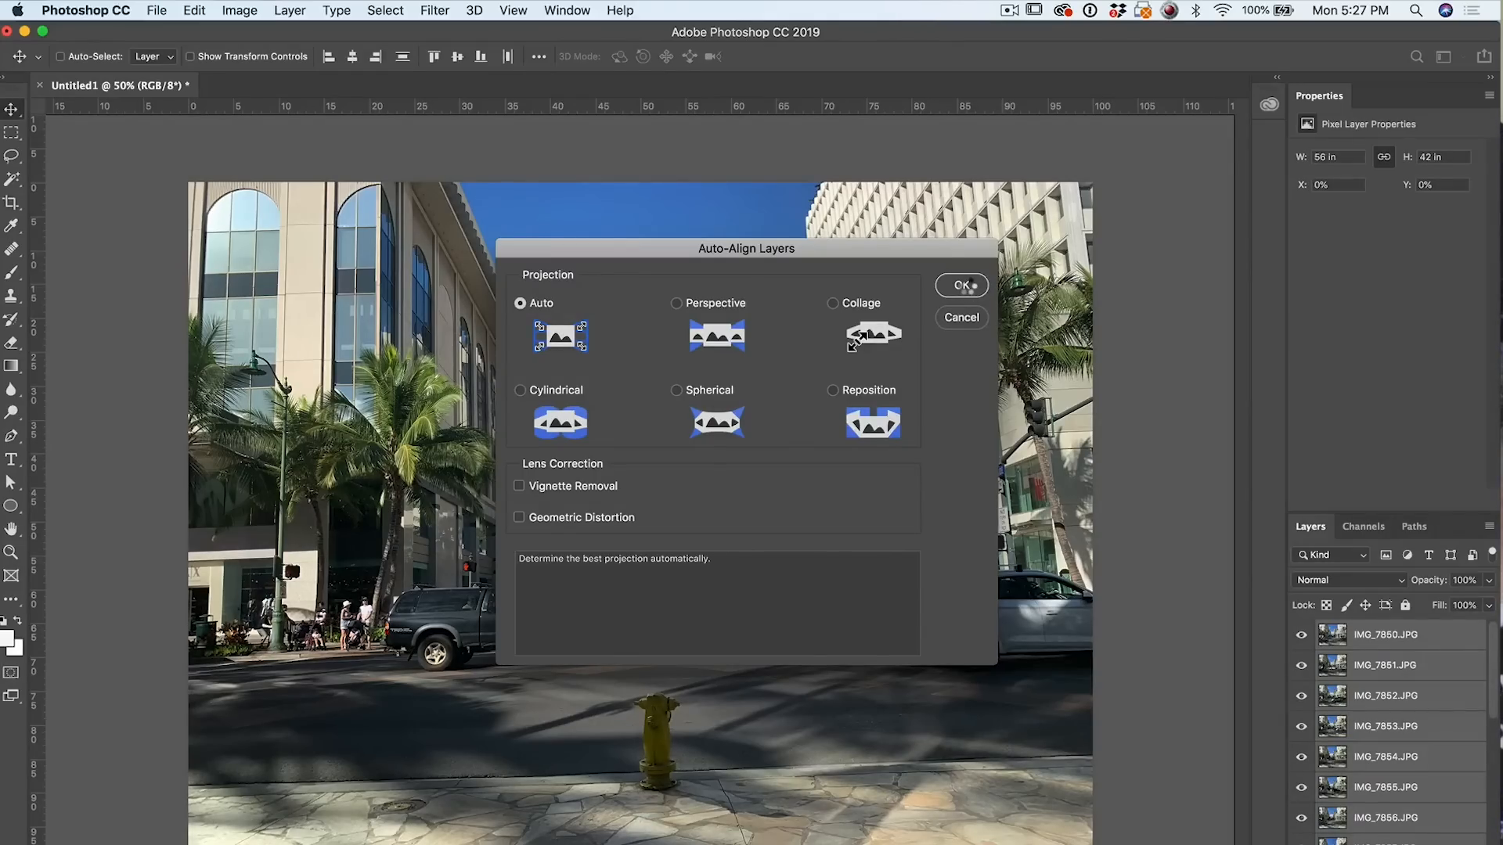
{"action": "left_click", "coordinate": [965, 285]}
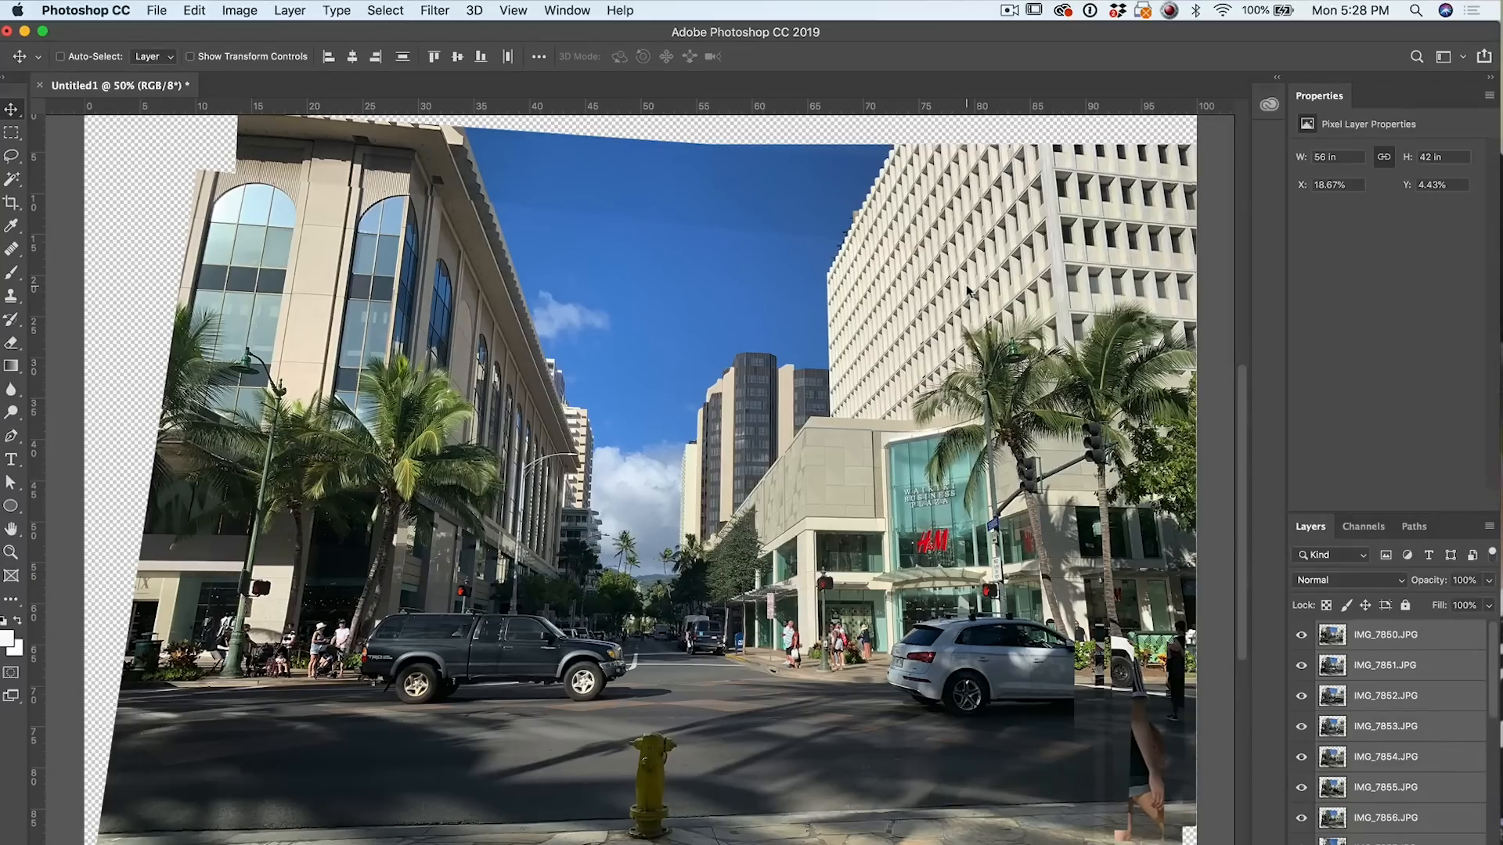
- Check the alignment by hiding the layers IMG_7850.JPG to IMG_7853.JPG one by one and showing them again
{"action": "left_click", "coordinate": [1302, 636]}
{"action": "left_click", "coordinate": [1301, 666]}
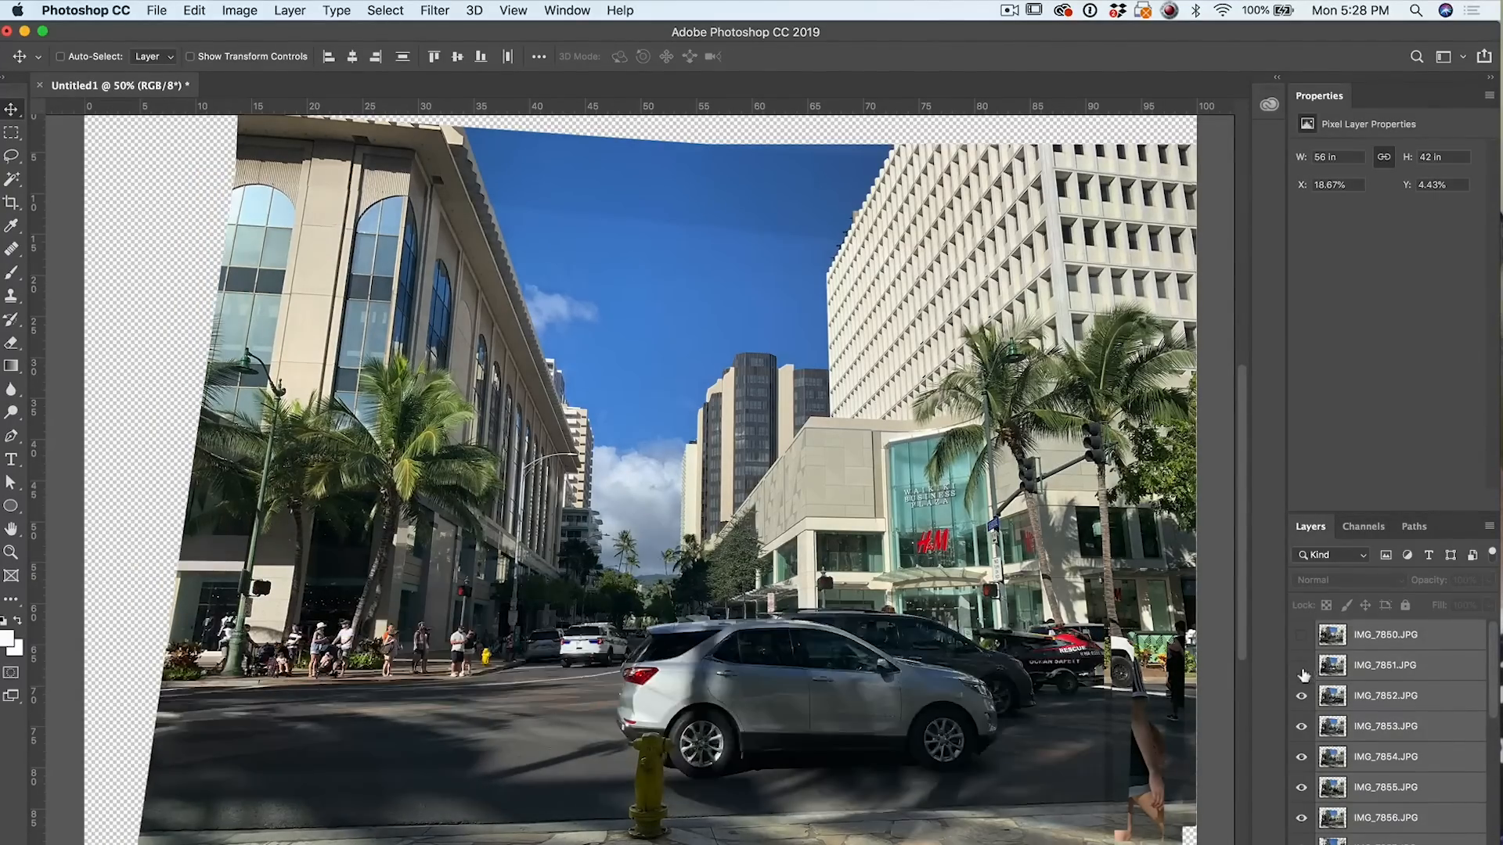
{"action": "left_click", "coordinate": [1302, 696]}
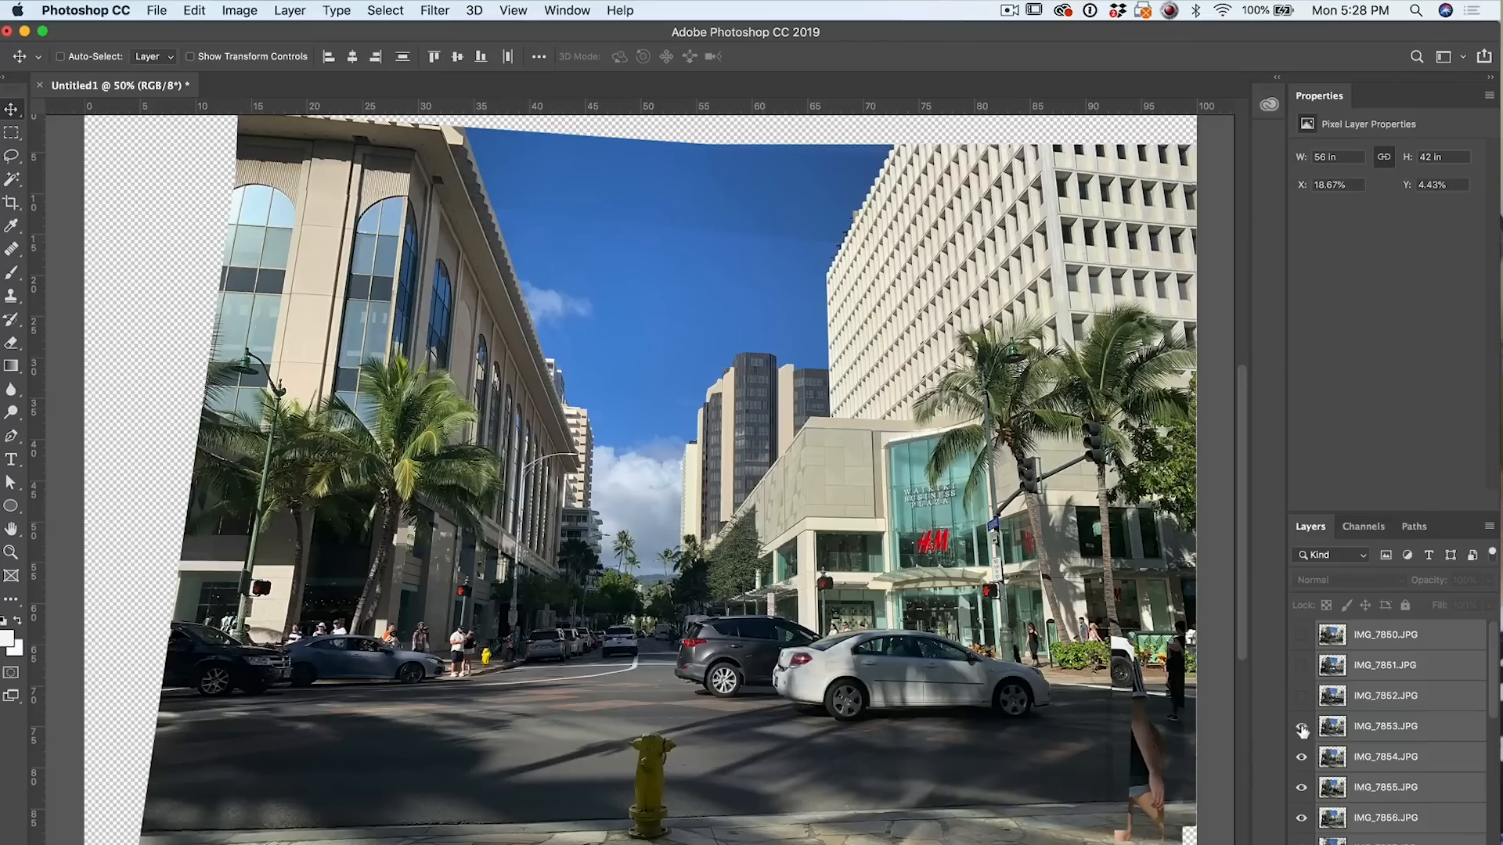
{"action": "left_click", "coordinate": [1302, 727]}
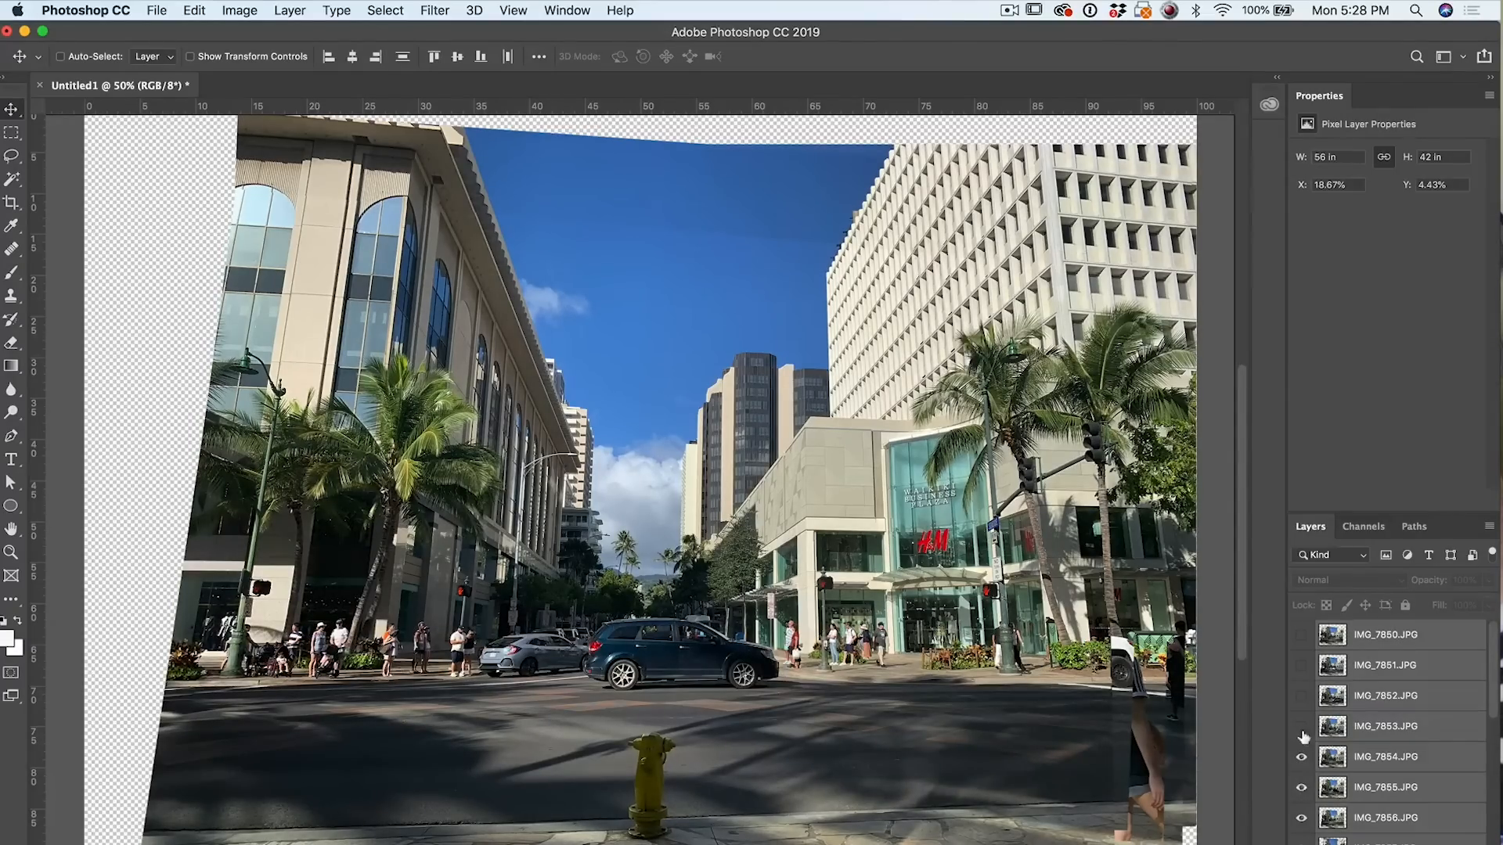
{"action": "left_click", "coordinate": [1302, 727]}
{"action": "left_click", "coordinate": [1302, 696]}
{"action": "left_click", "coordinate": [1302, 666]}
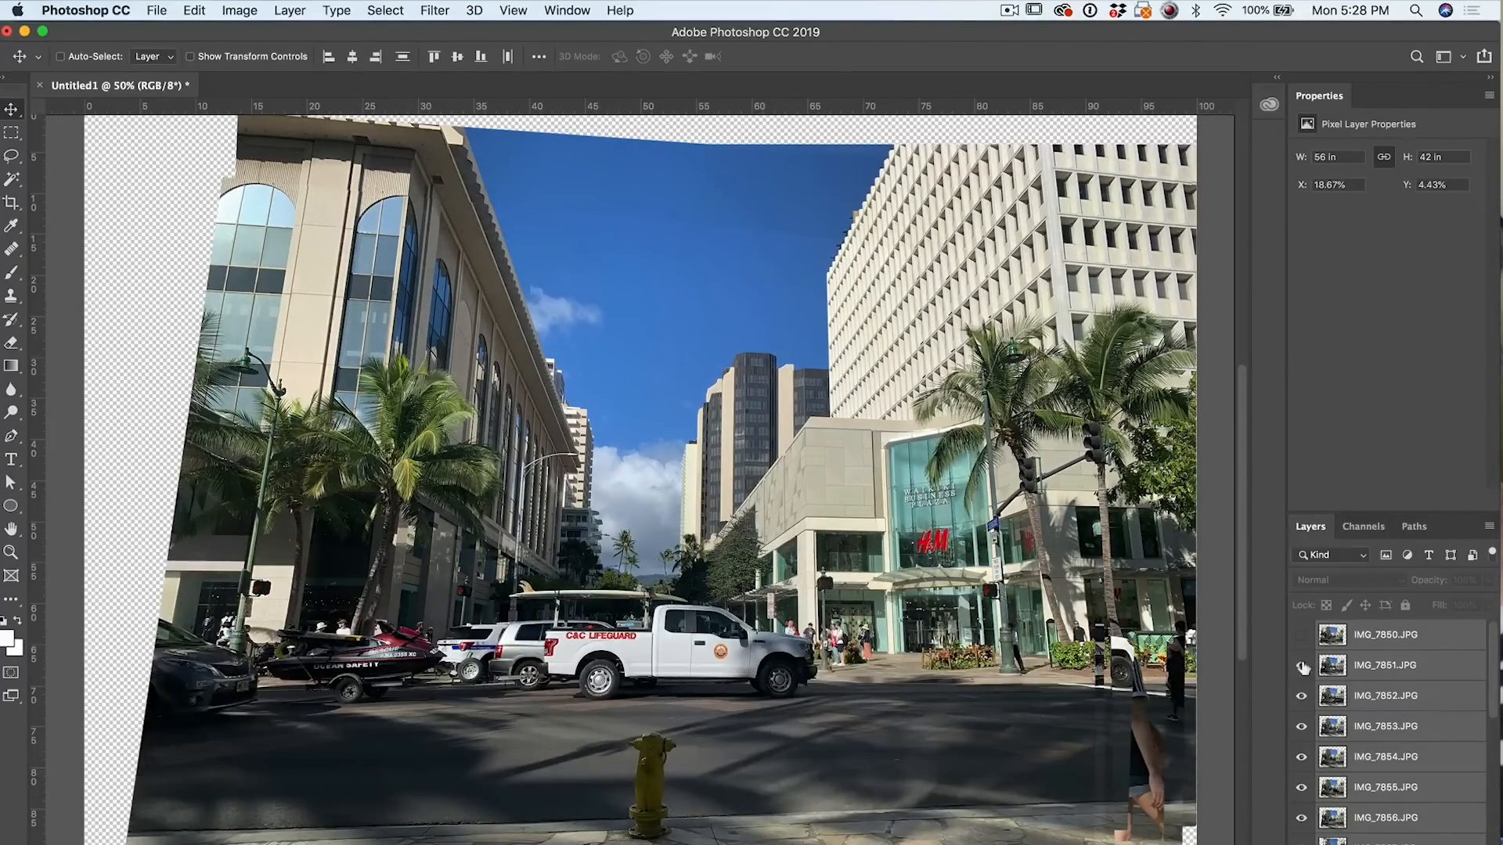
{"action": "left_click", "coordinate": [1302, 636]}
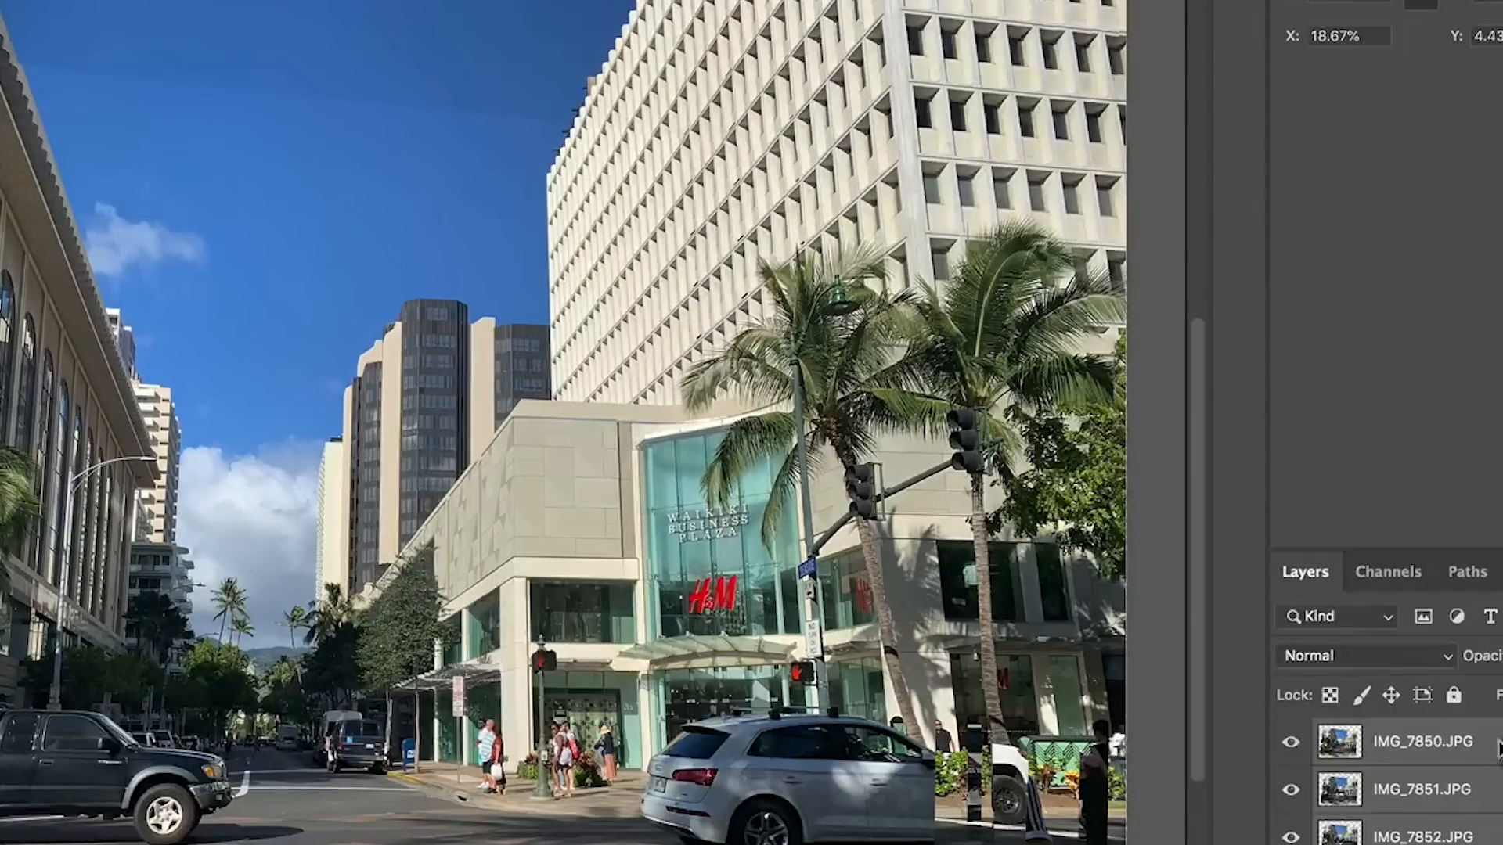
- Convert all the selected photo layers into one smart object and set its stack mode to Median
{"action": "right_click", "coordinate": [1438, 642]}
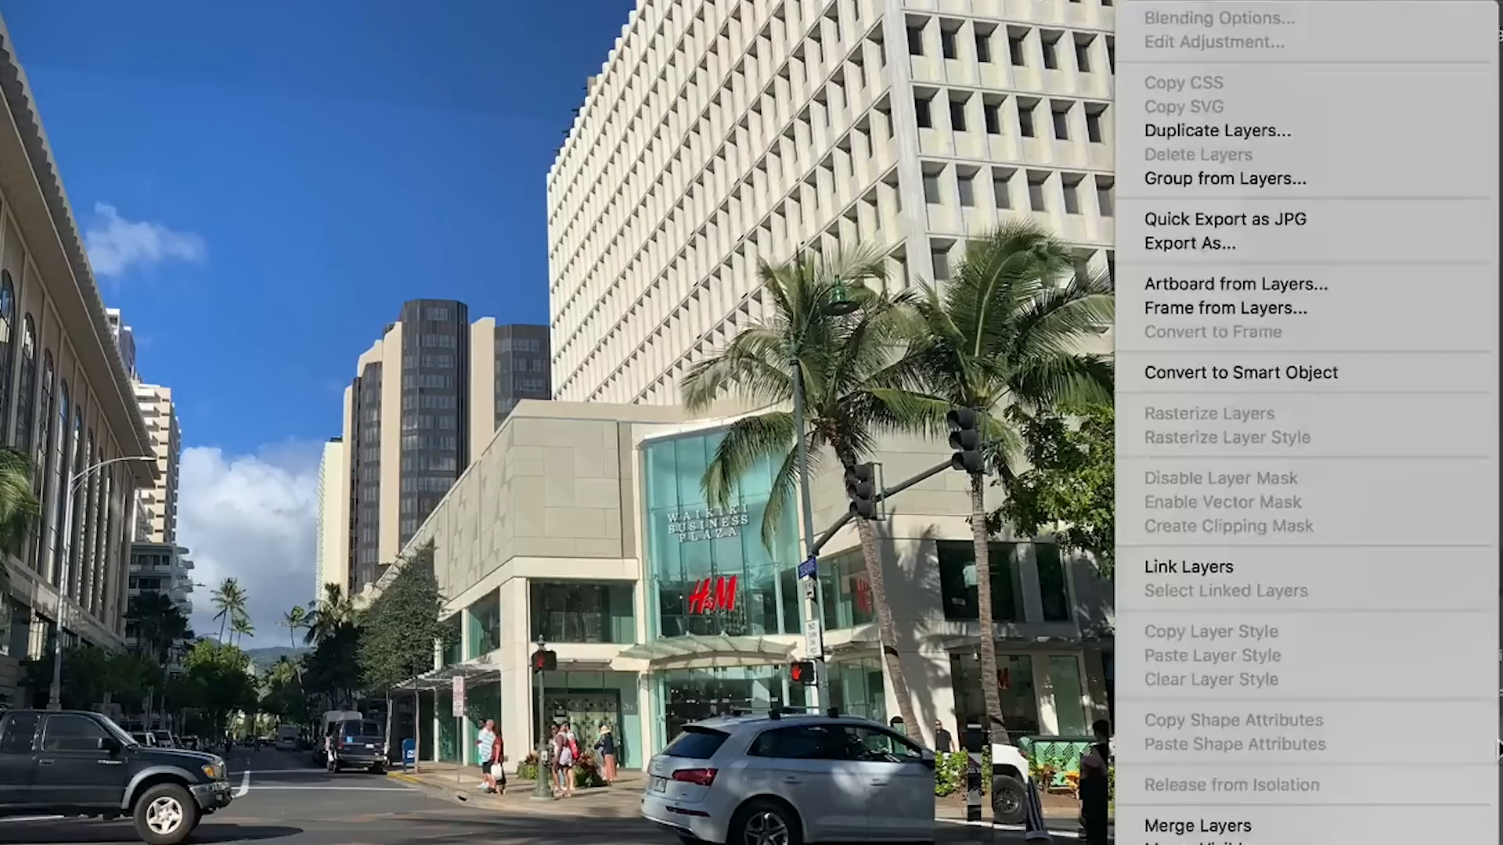
{"action": "left_click", "coordinate": [1304, 373]}
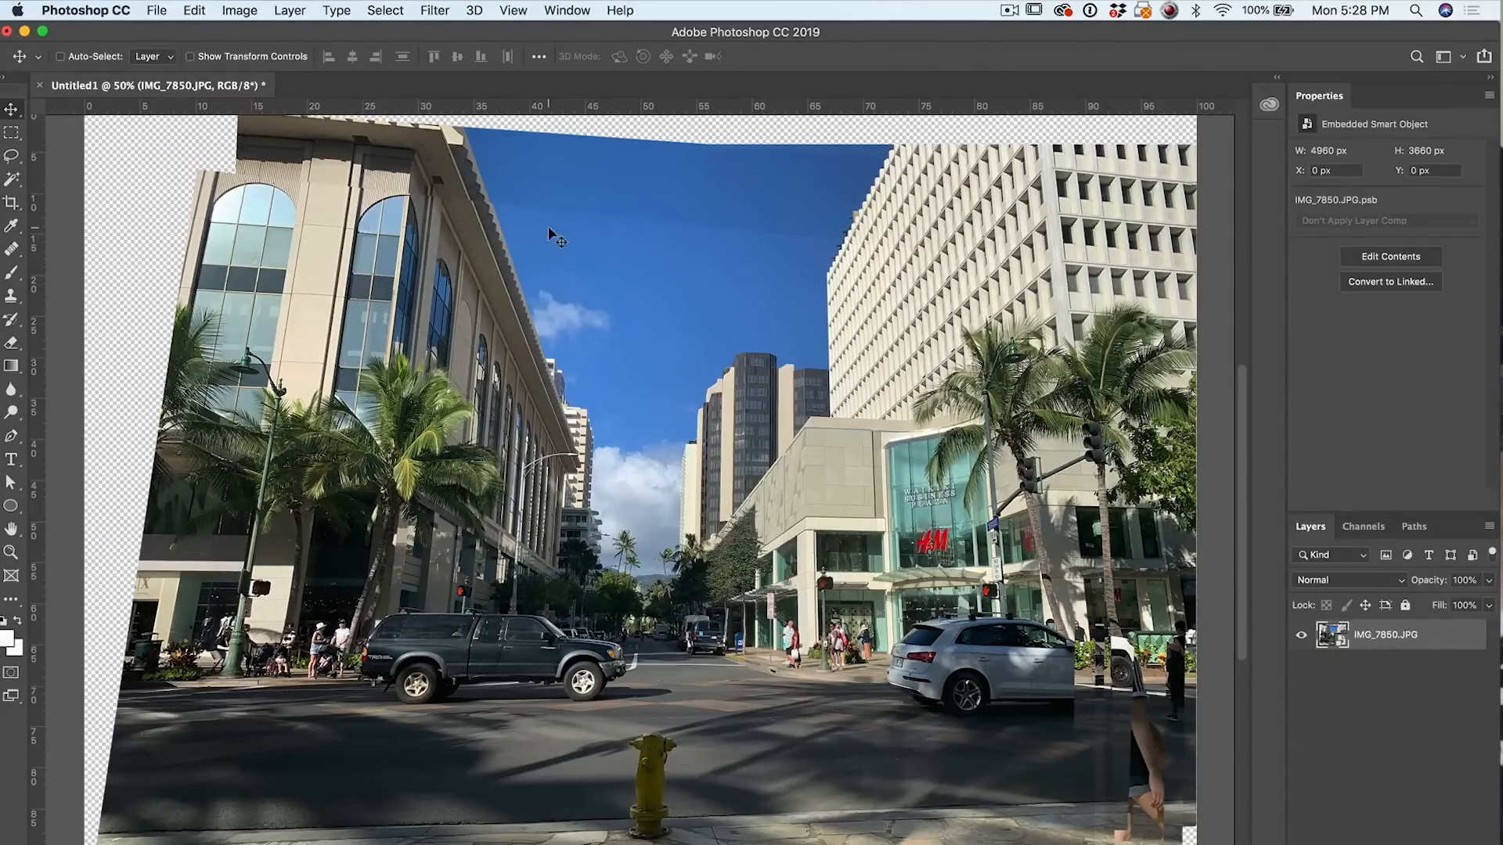
{"action": "left_click", "coordinate": [291, 11]}
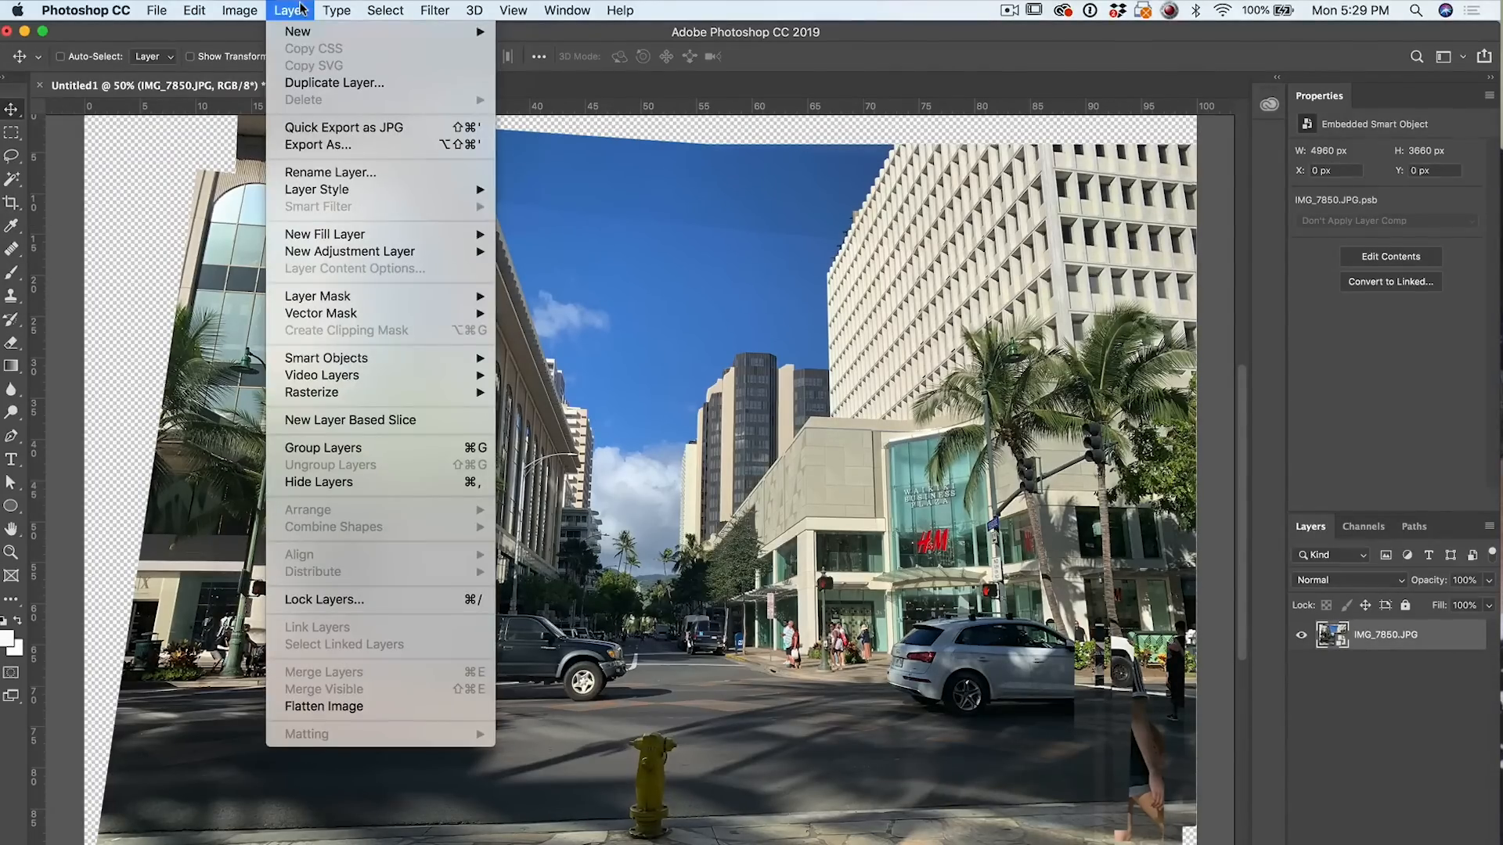
{"action": "mouse_move", "coordinate": [332, 357]}
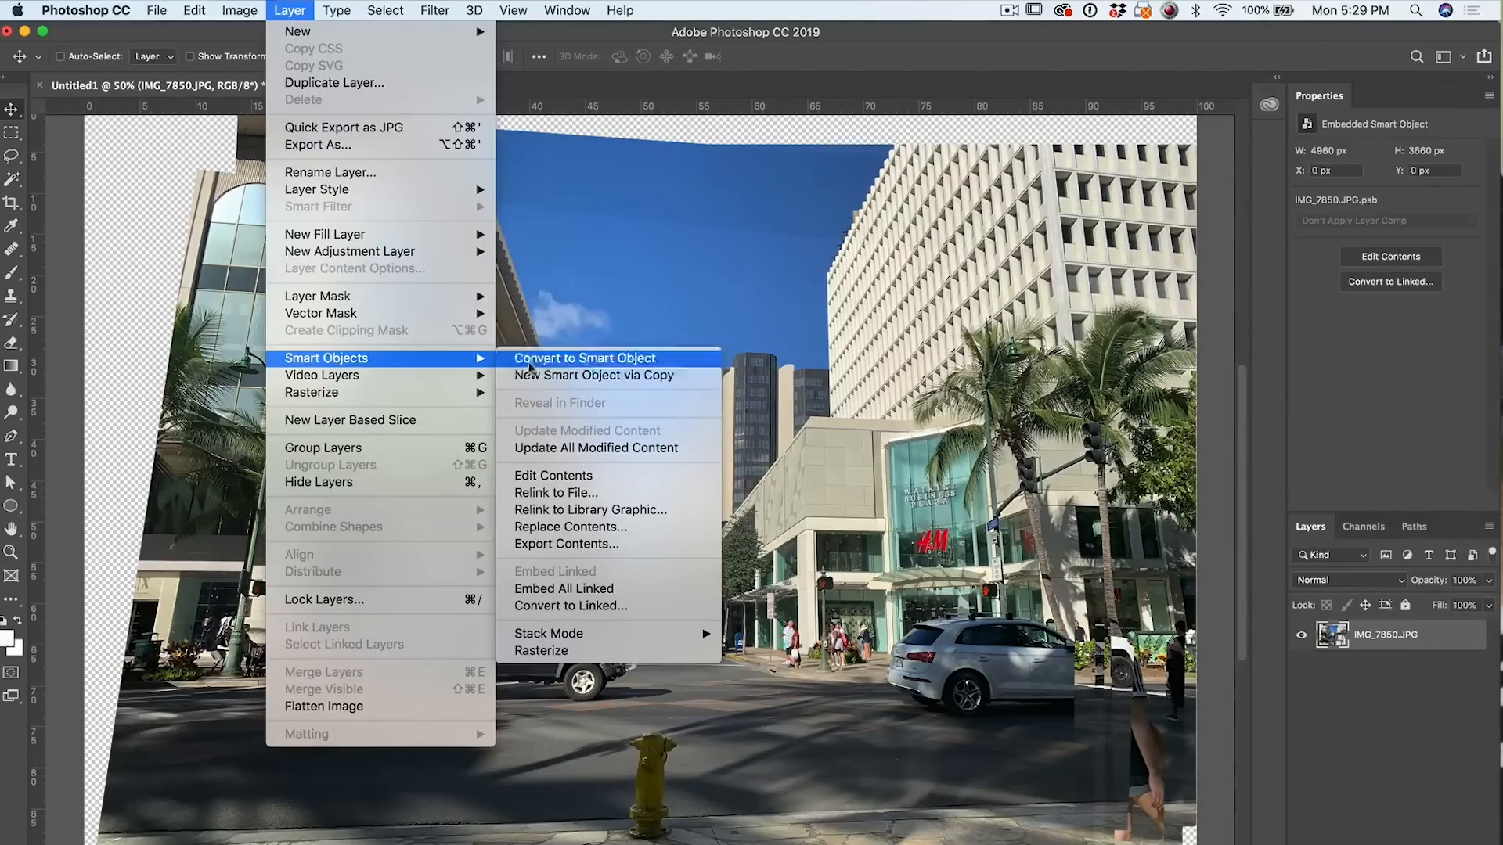
{"action": "mouse_move", "coordinate": [615, 638]}
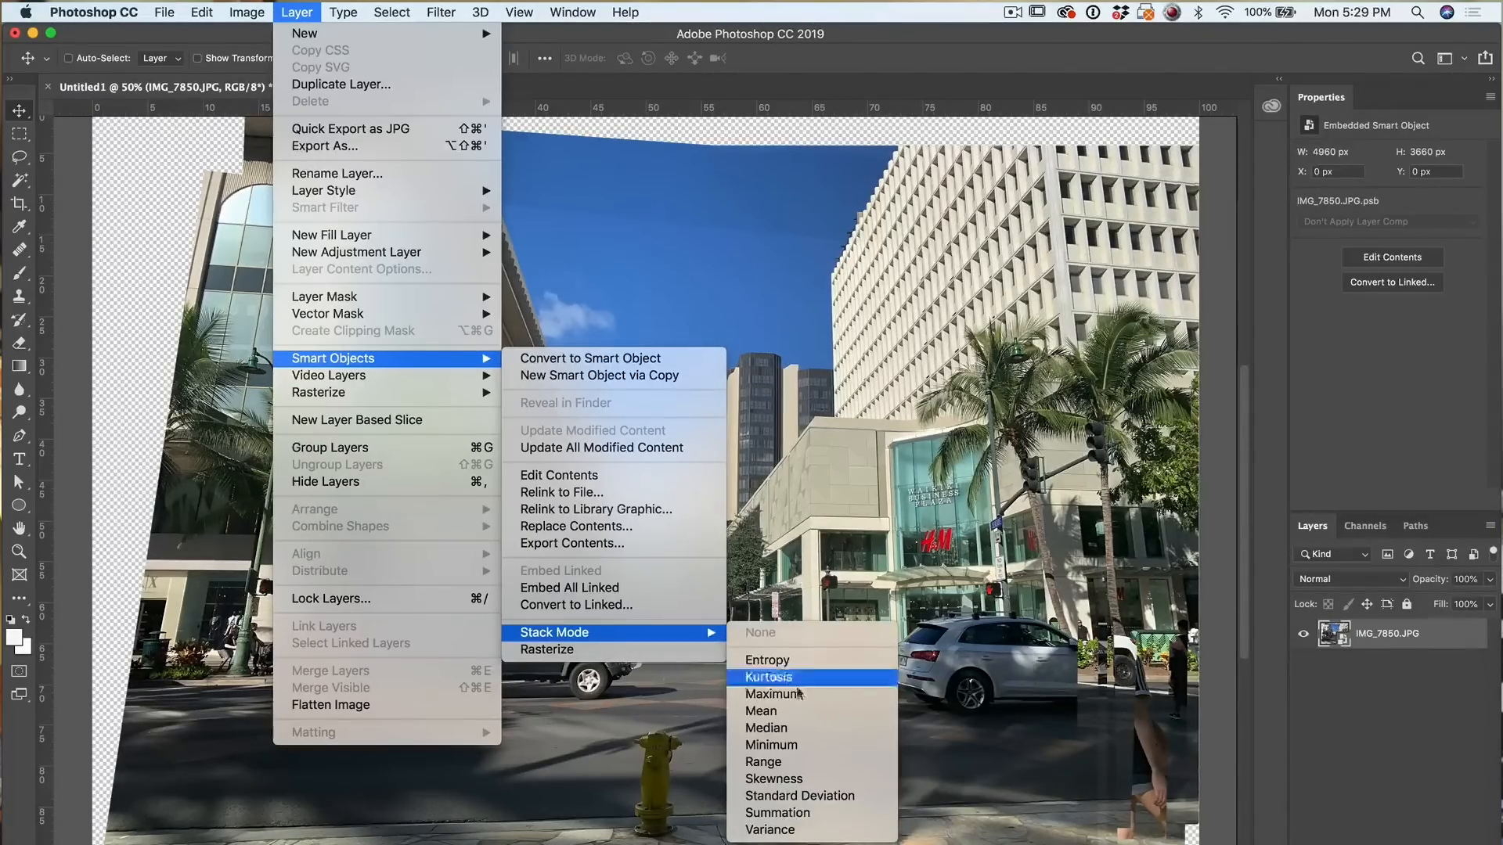
{"action": "left_click", "coordinate": [809, 730]}
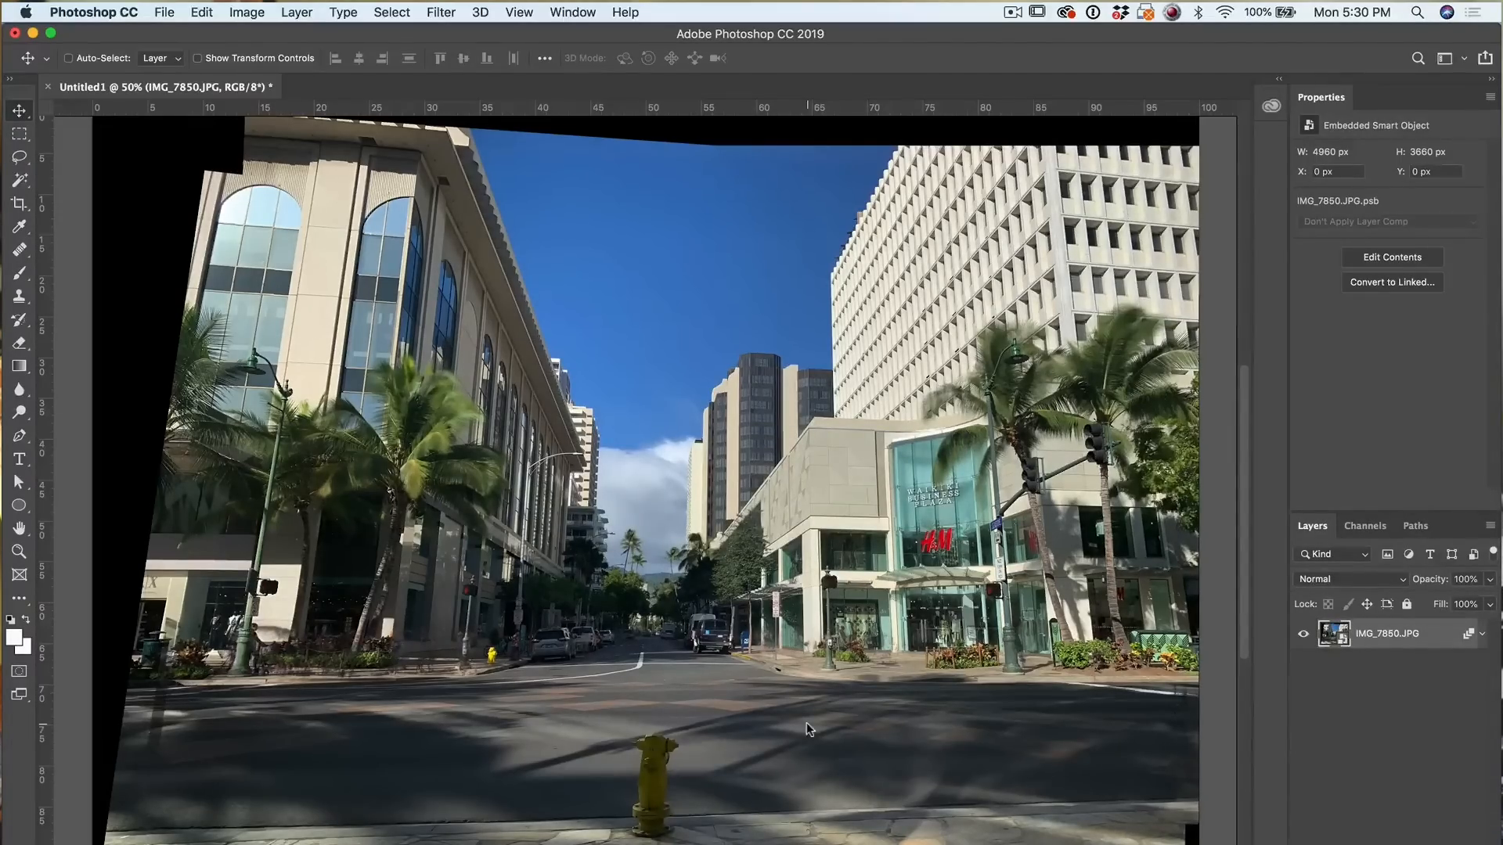
- Inspect the sidewalk and H&M storefront up close for traces of people, including at 200% magnification, and return to a wider view
{"action": "key", "text": "z"}
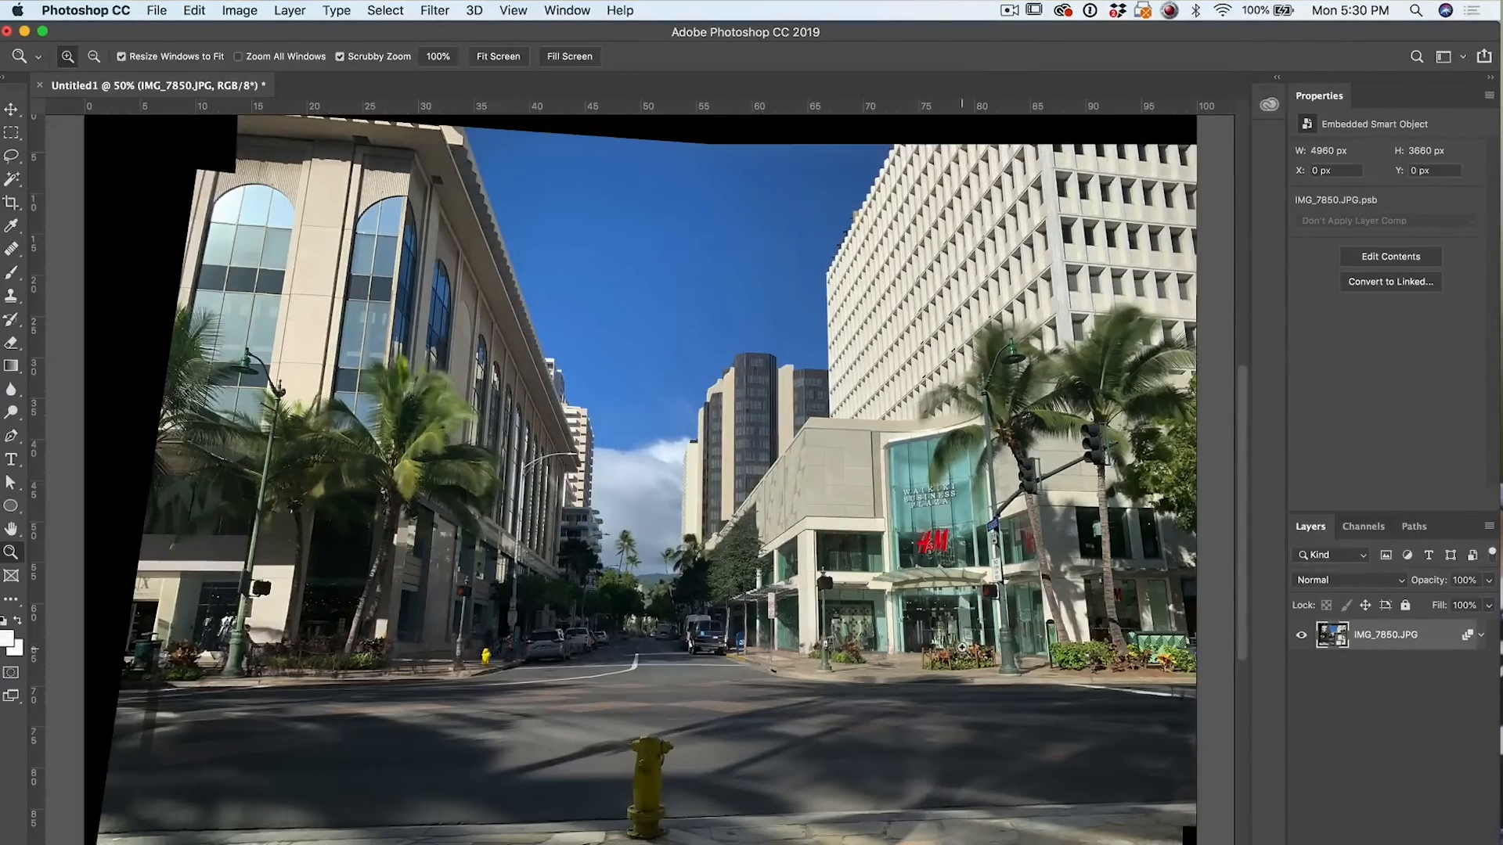
{"action": "left_click", "coordinate": [963, 647]}
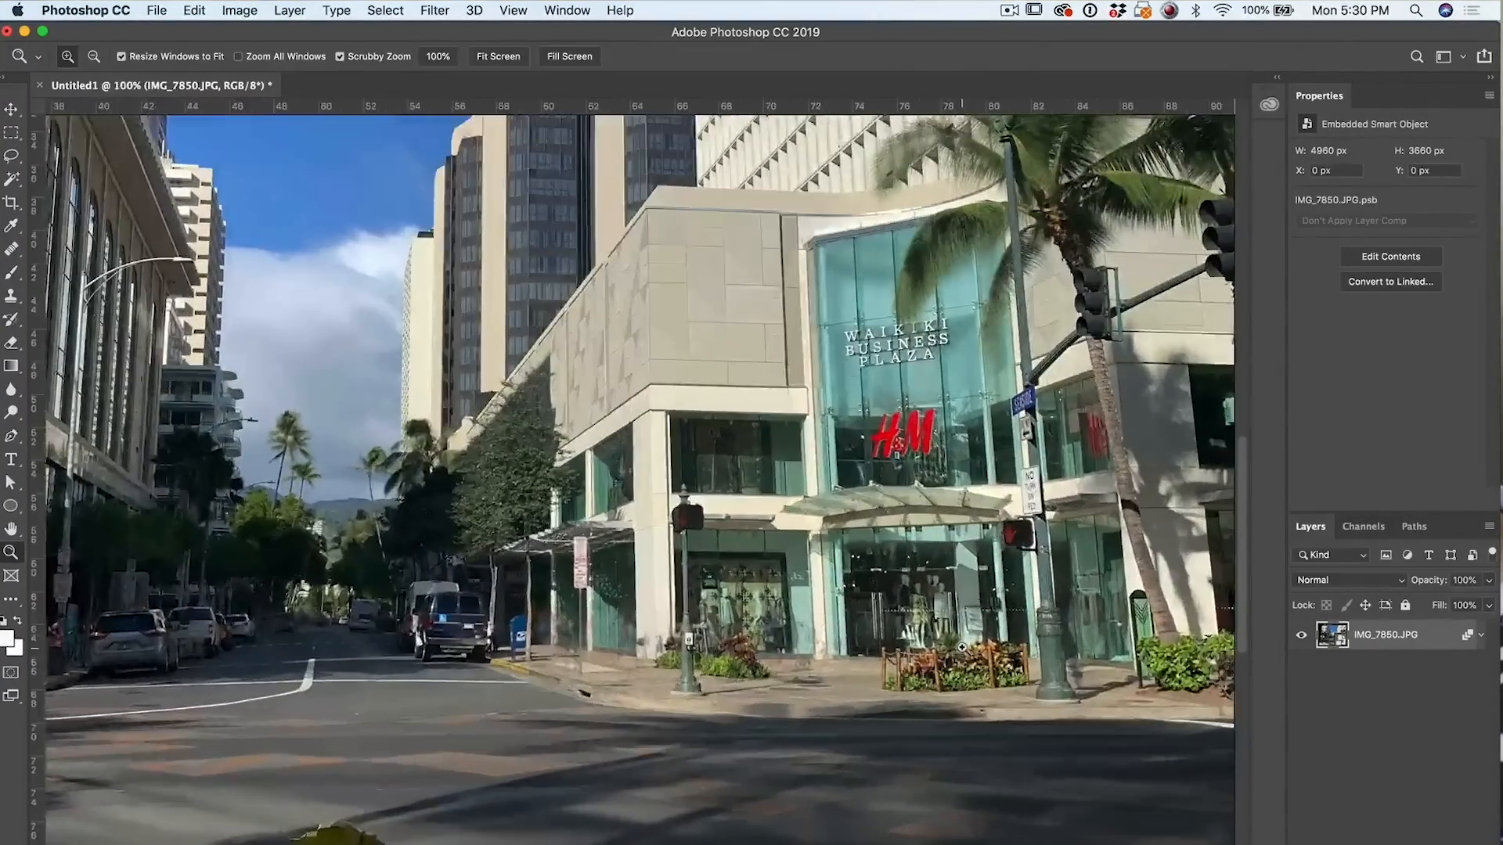
{"action": "left_click", "coordinate": [962, 648]}
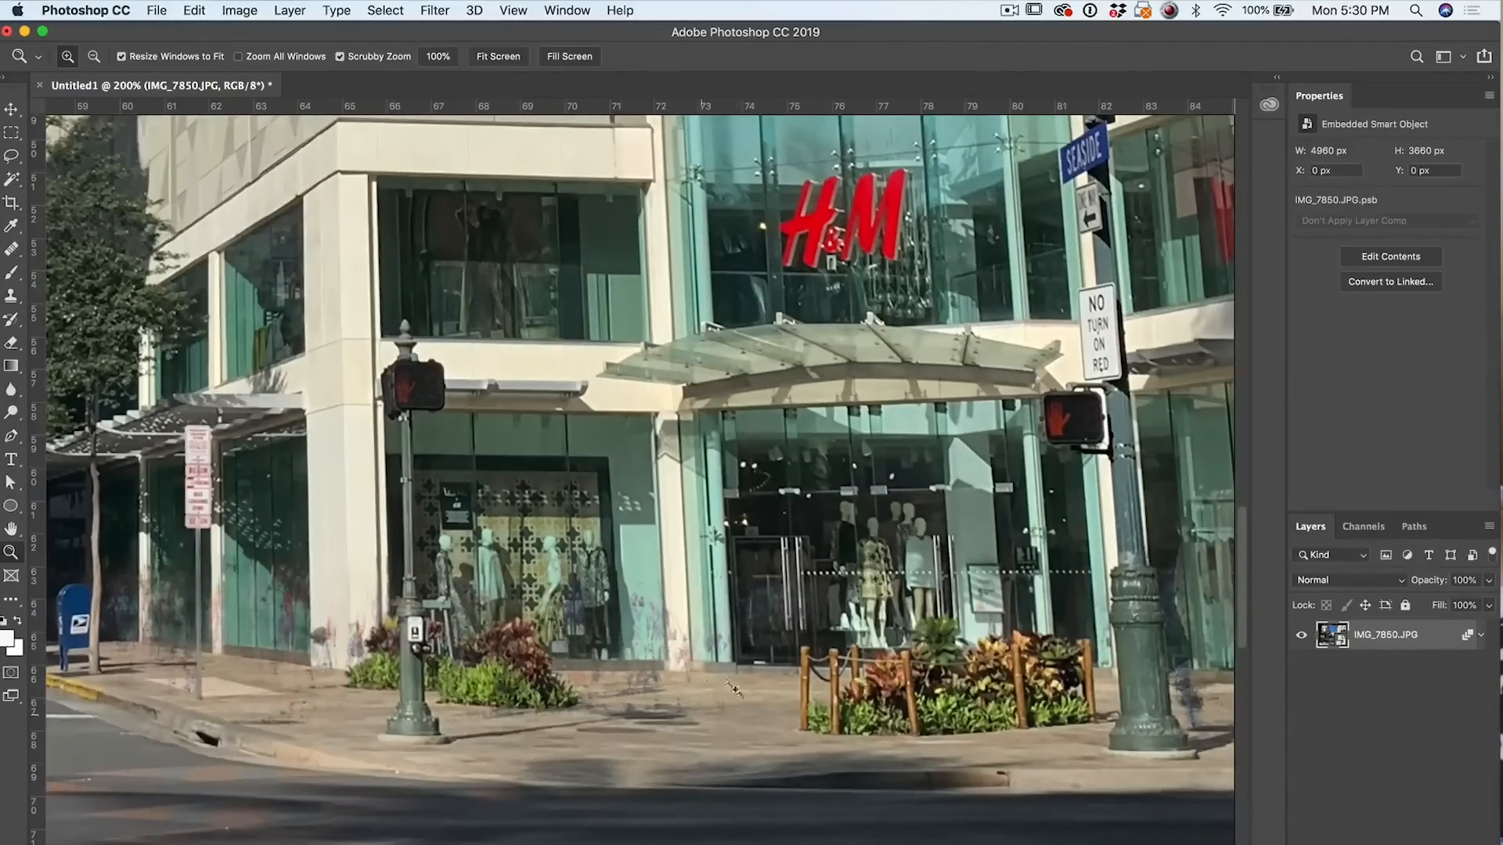
{"action": "key", "text": "super+minus"}
{"action": "key", "text": "super+minus"}
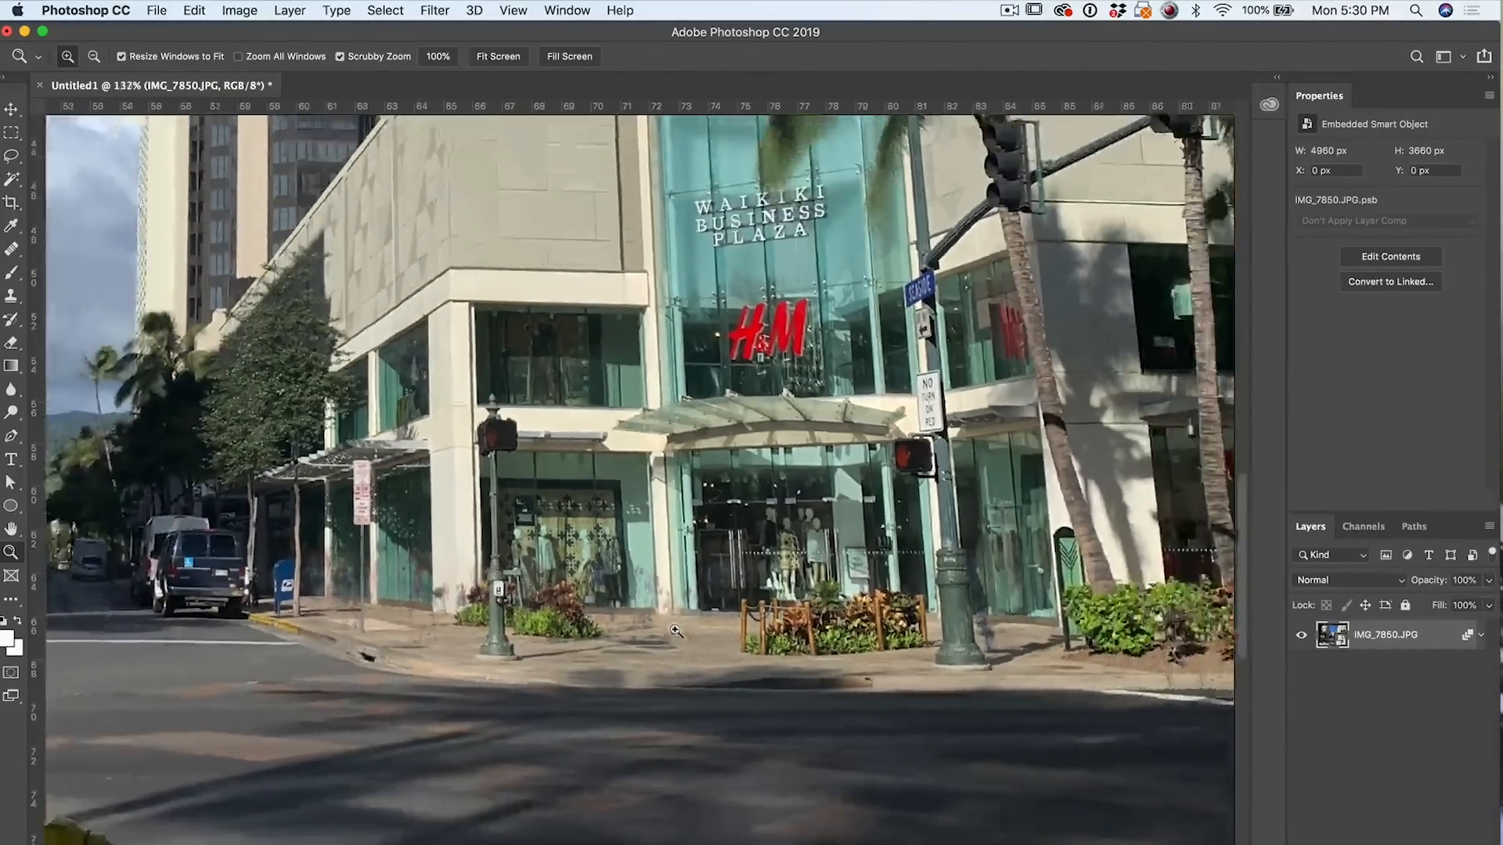
{"action": "scroll", "coordinate": [676, 630], "scroll_direction": "left", "scroll_amount": 5}
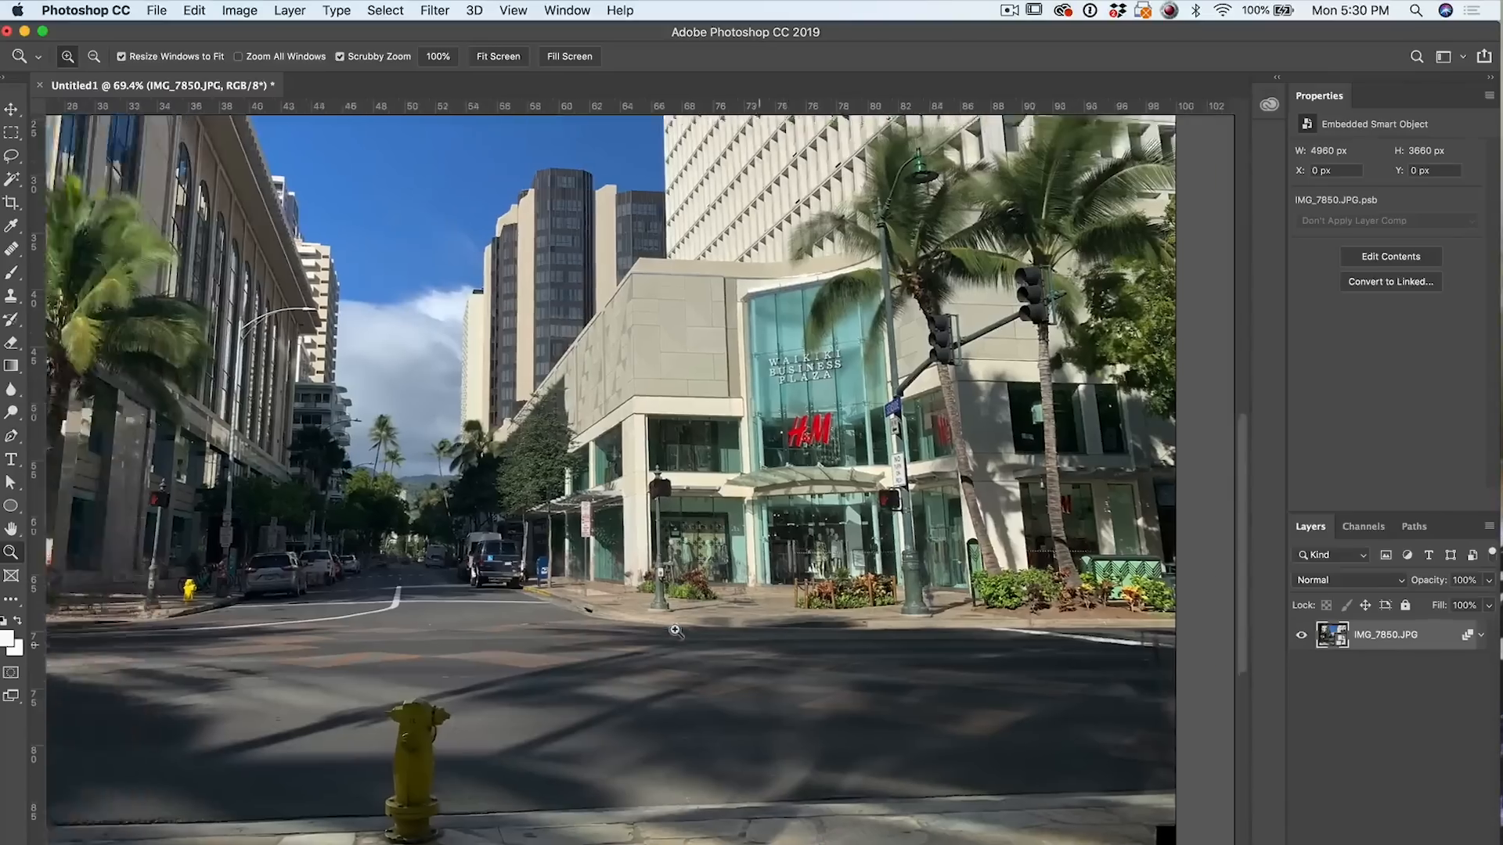